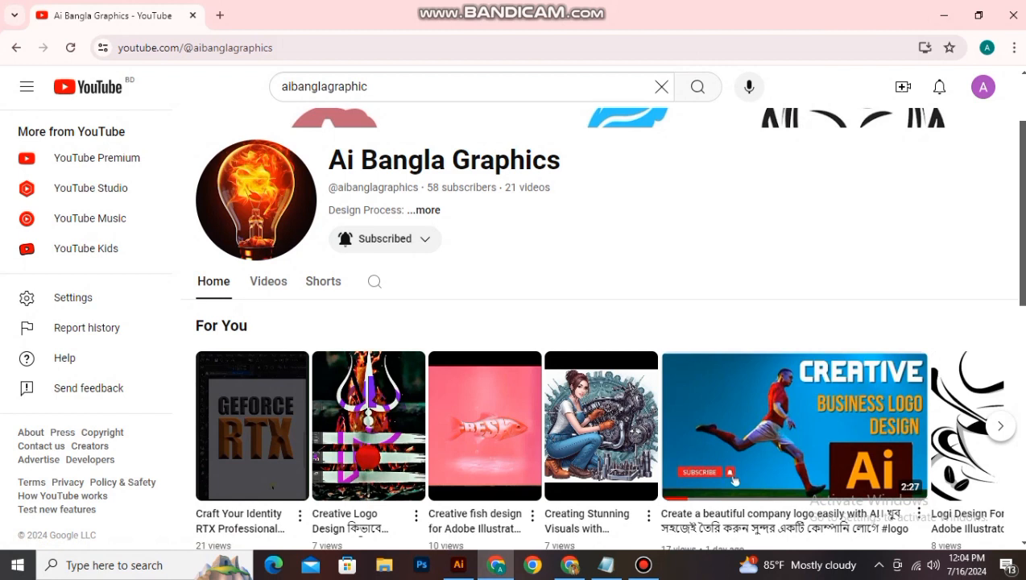
# Step: Switch to the other Chrome window with the empty new tab and search Google for "behance"
pyautogui.click(570, 565)
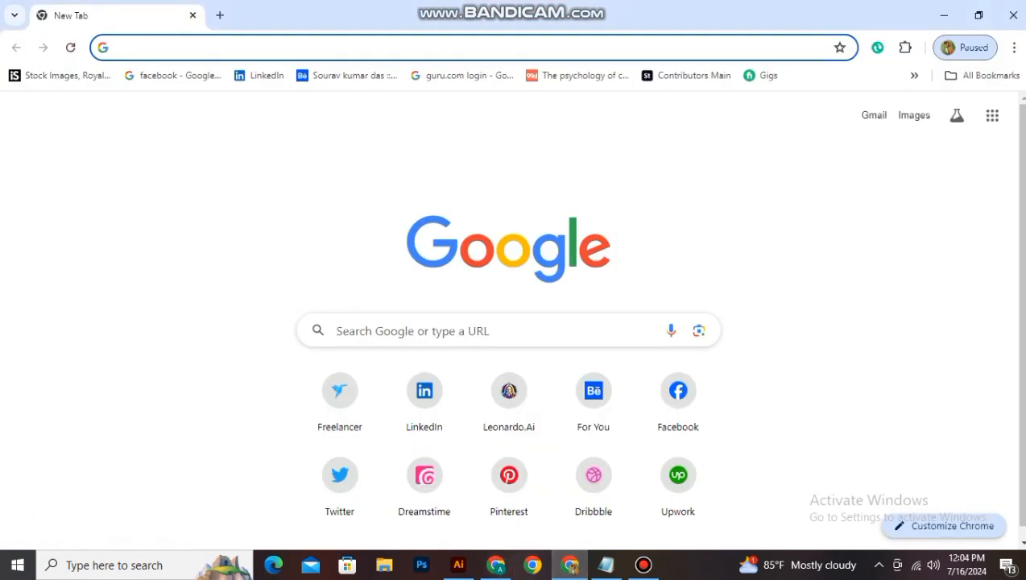
pyautogui.click(484, 331)
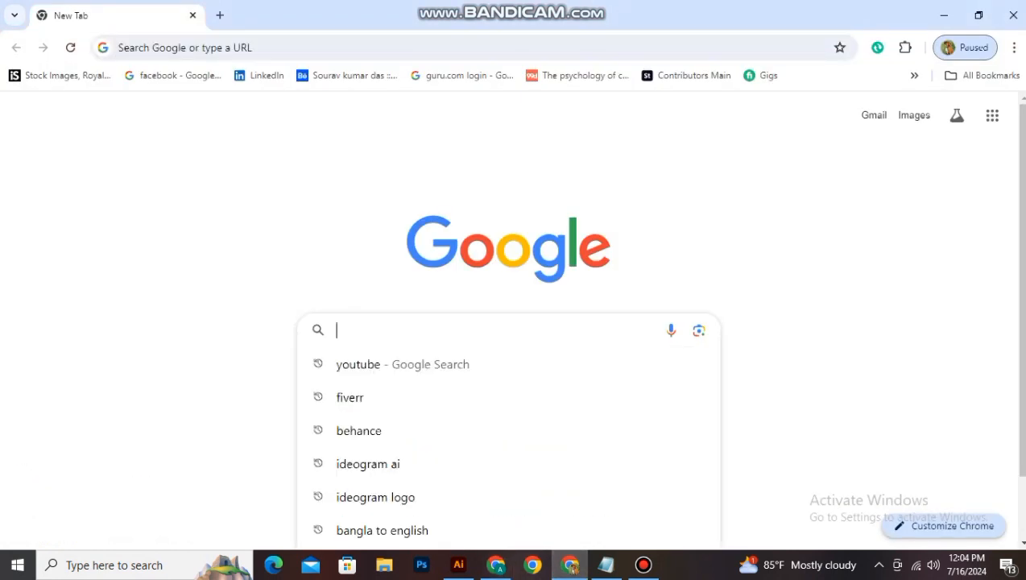
pyautogui.write('behance')
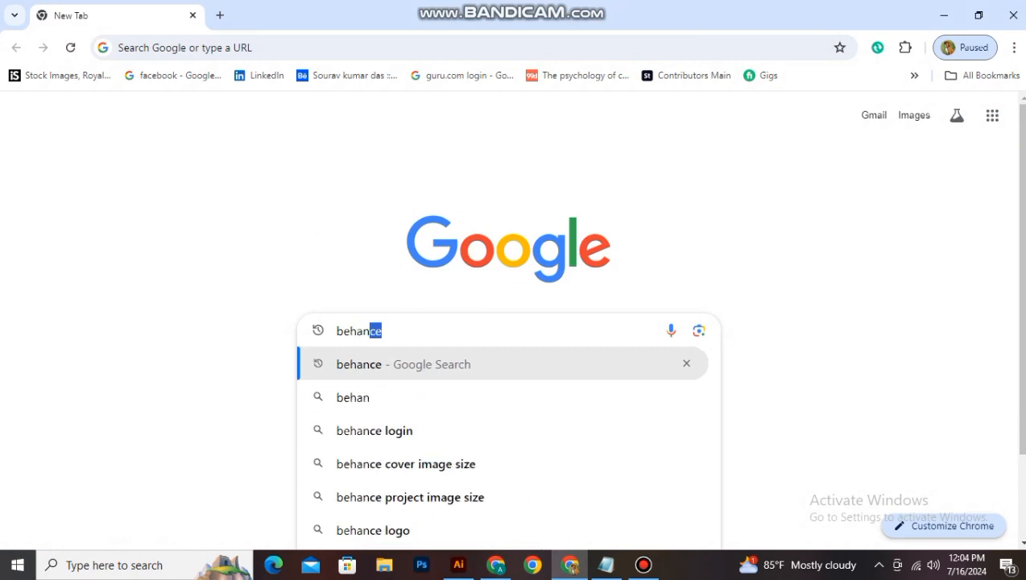
pyautogui.press('Return')
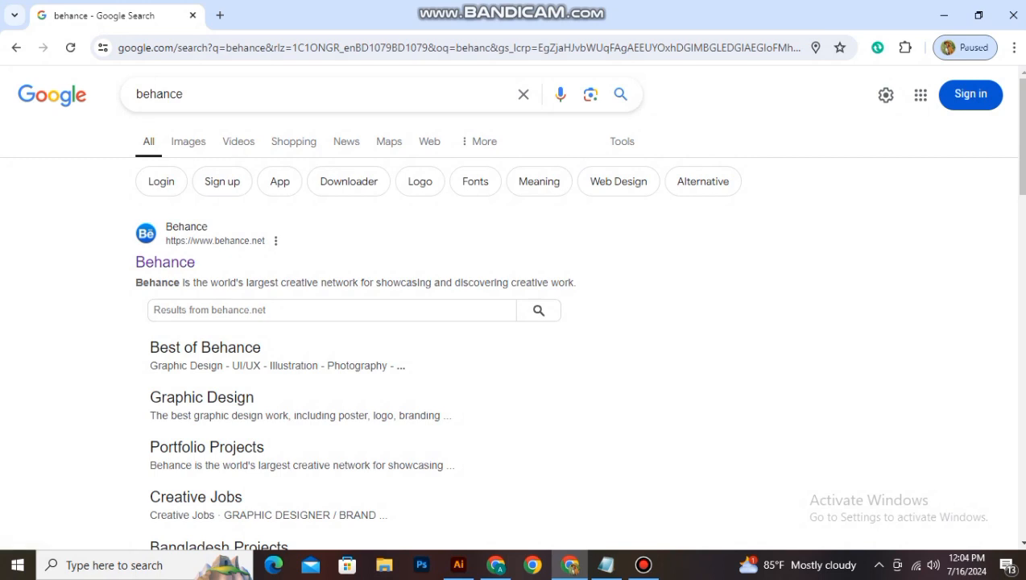
# Step: Open the main Behance website from the search results and dismiss its Google sign-in prompt
pyautogui.scroll(-1, 515, 322)
pyautogui.scroll(-3, 516, 322)
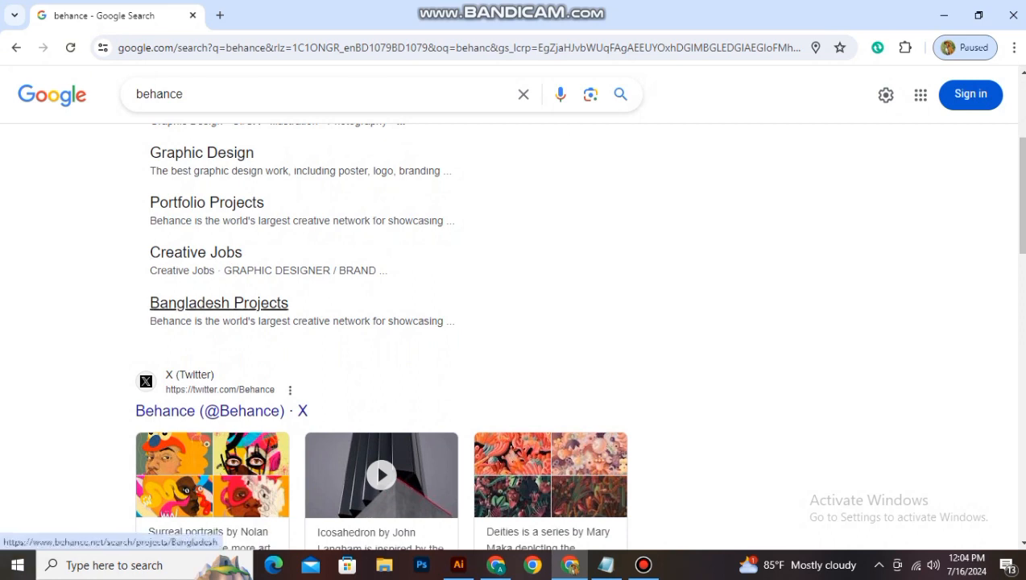
pyautogui.scroll(3, 511, 322)
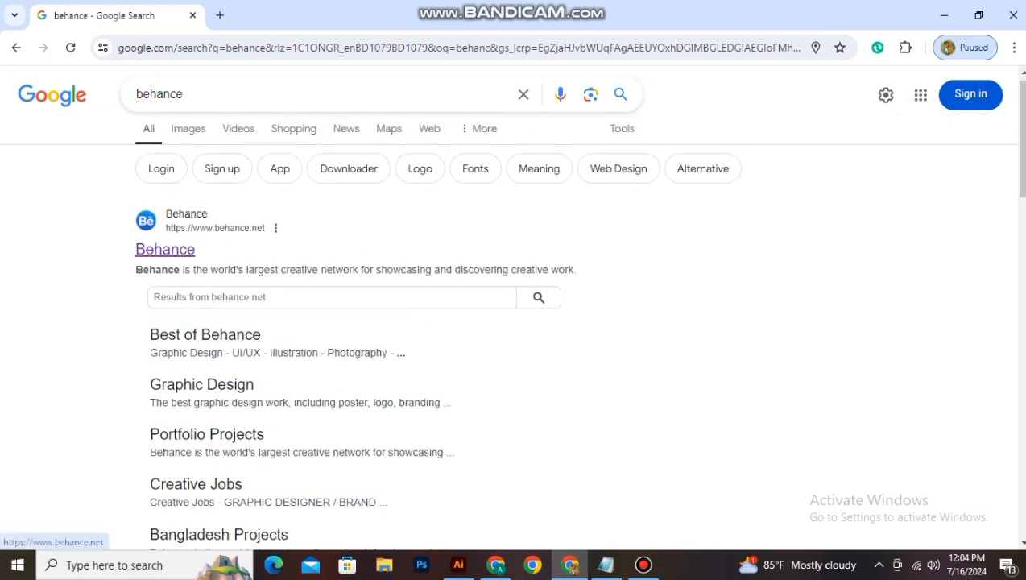
pyautogui.click(165, 249)
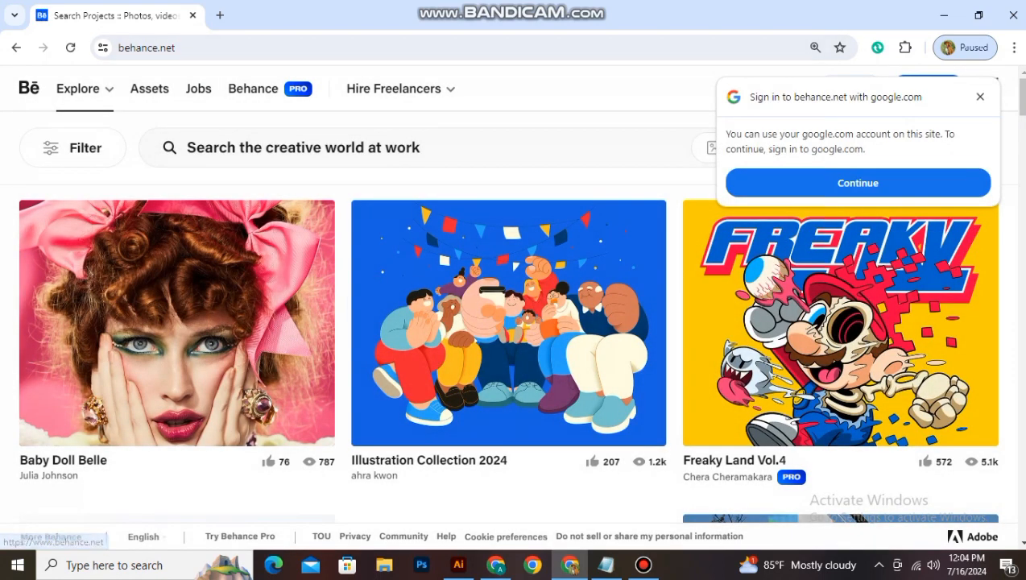
pyautogui.click(980, 97)
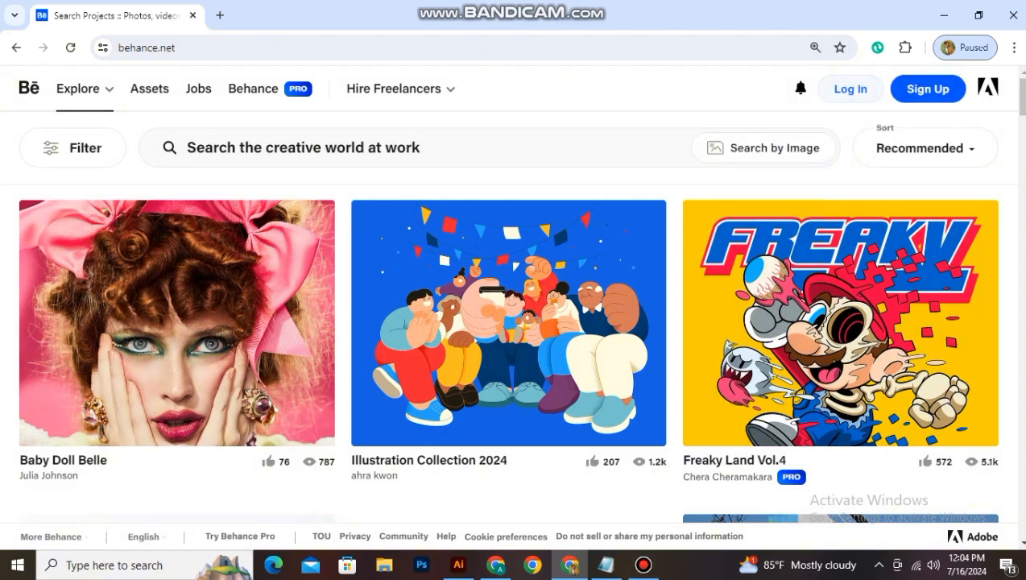
# Step: Show the project filters and examine the filter categories, including the popular tools offered under Tools
pyautogui.moveTo(85, 90)
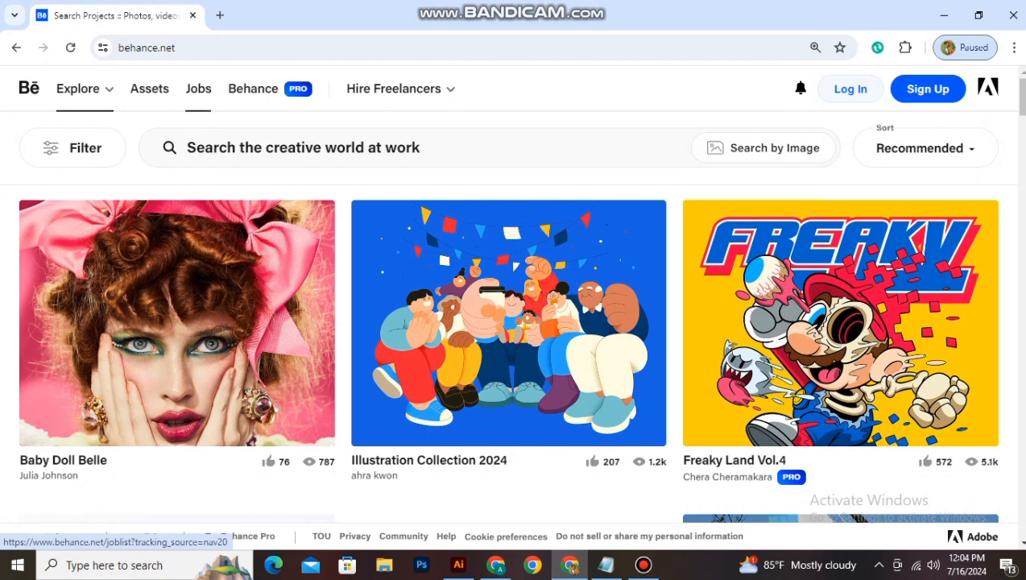
pyautogui.moveTo(394, 89)
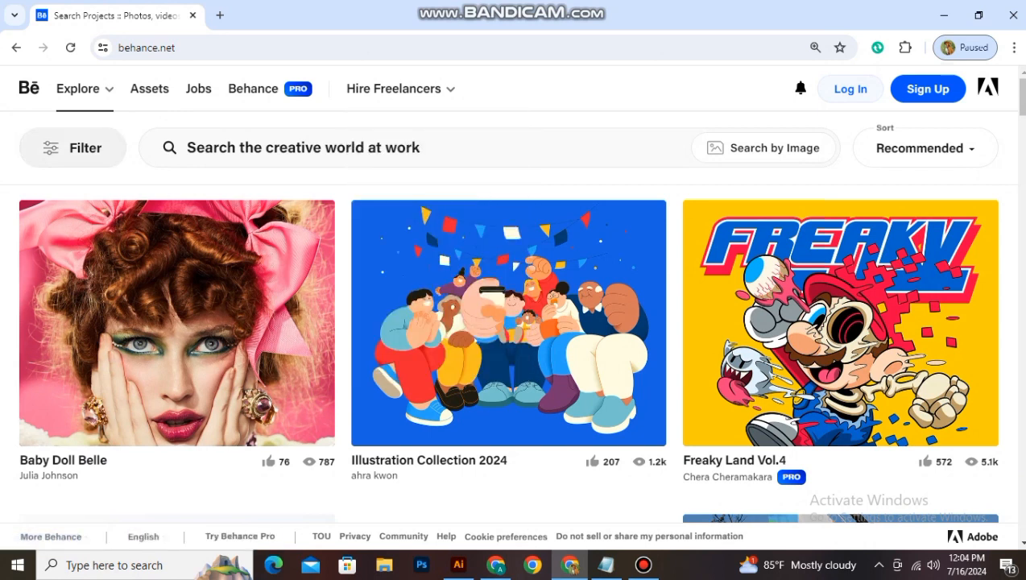
pyautogui.click(77, 148)
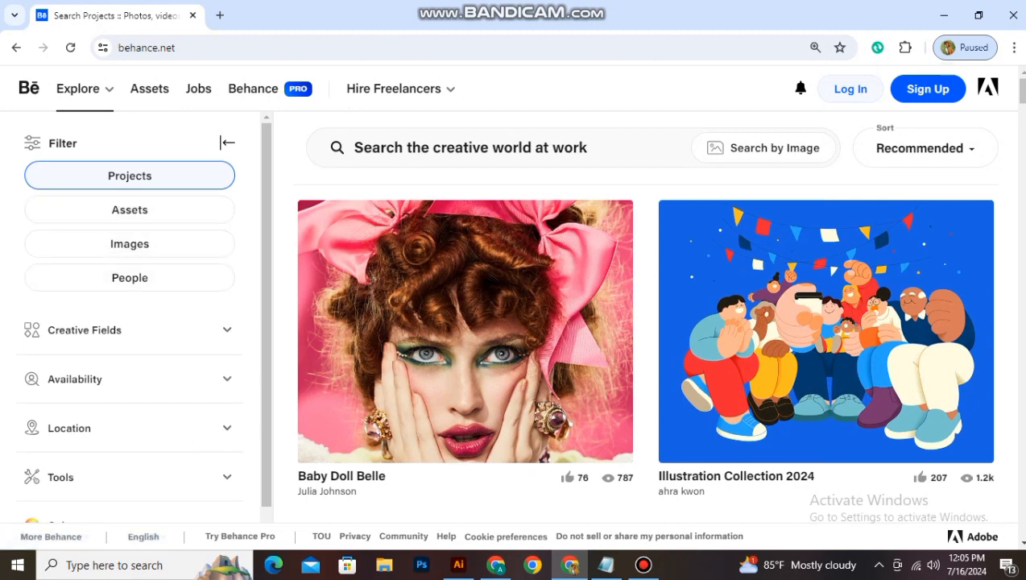
pyautogui.moveTo(266, 323); pyautogui.dragTo(266, 352)
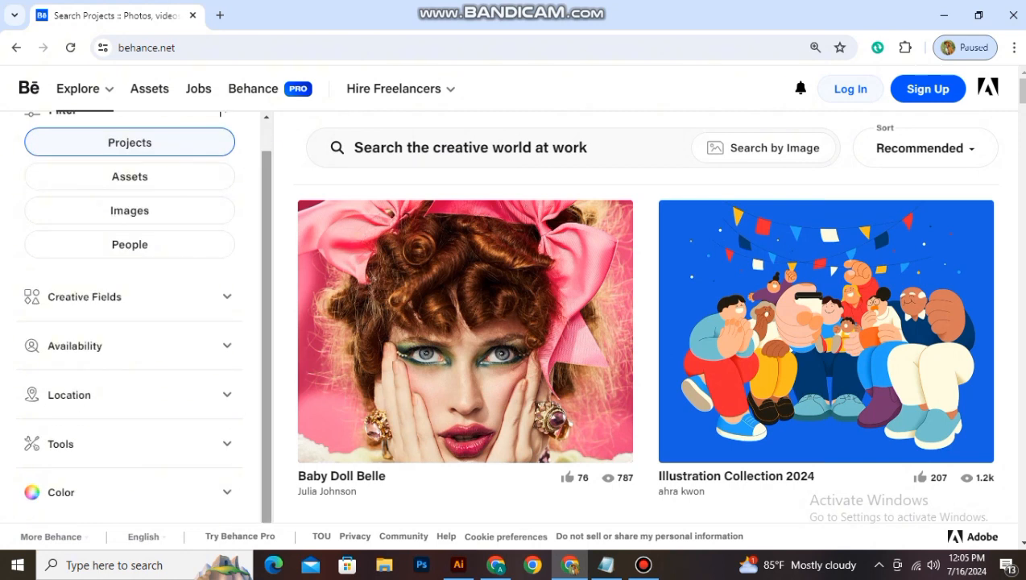
pyautogui.click(227, 444)
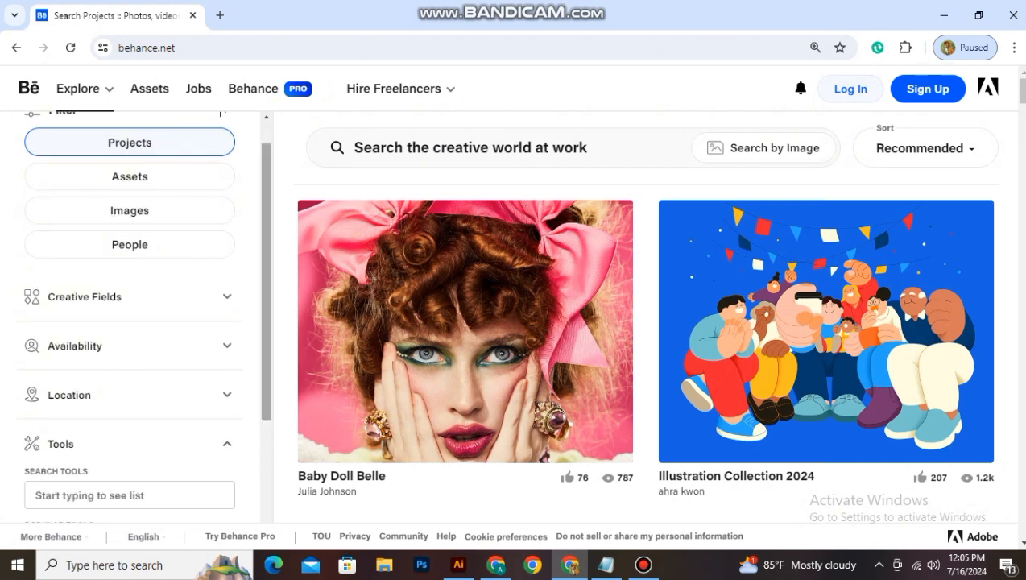
pyautogui.scroll(-1, 145, 322)
pyautogui.scroll(-2, 145, 322)
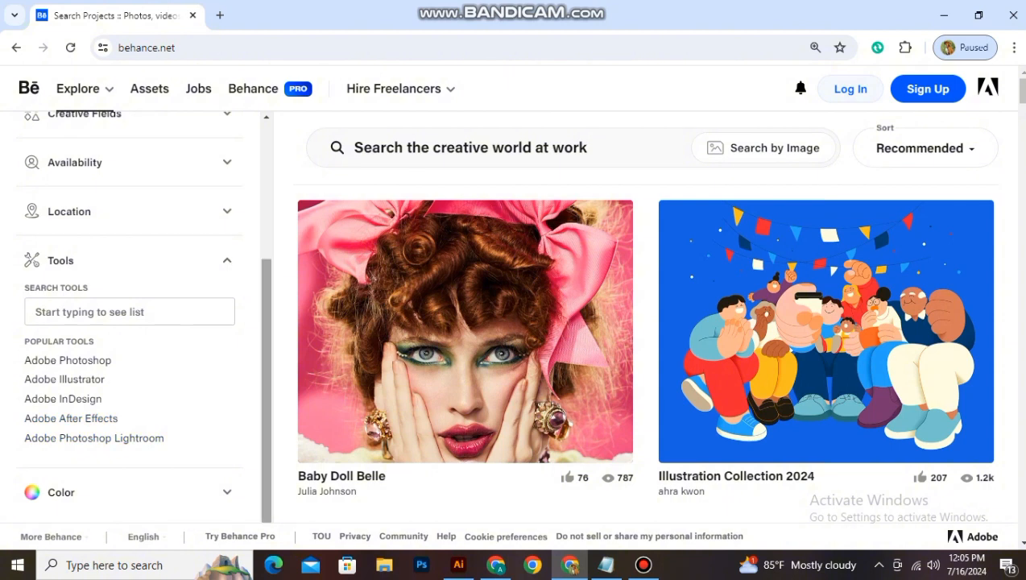
pyautogui.moveTo(266, 347); pyautogui.dragTo(266, 205)
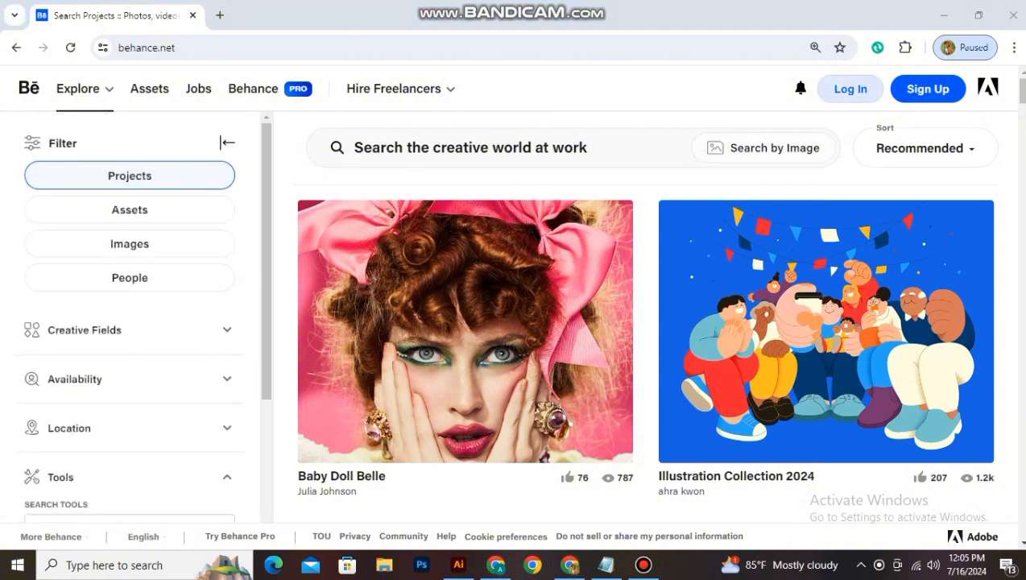
# Step: Log in to Behance with the saved Google account
pyautogui.click(851, 89)
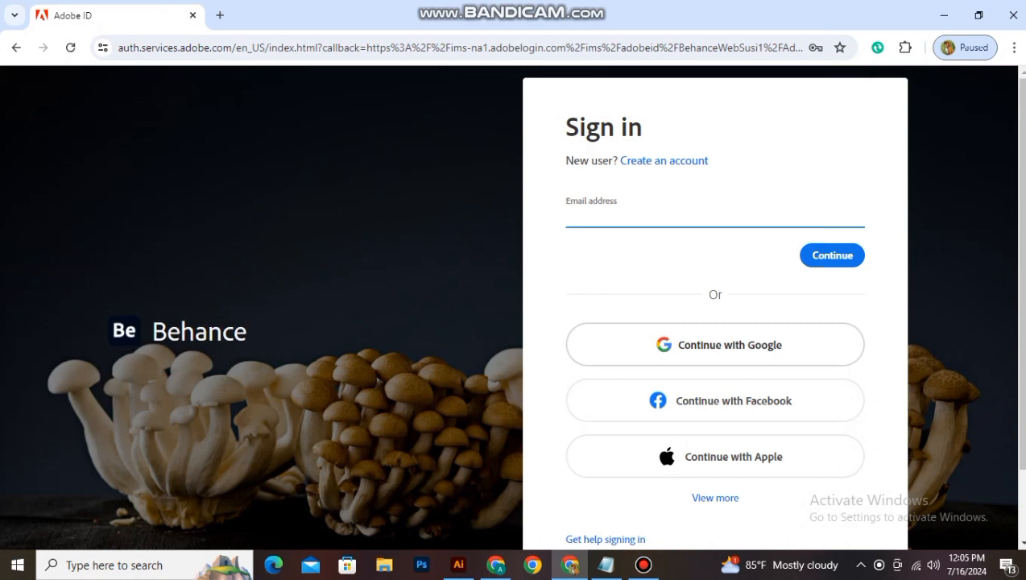
pyautogui.click(716, 345)
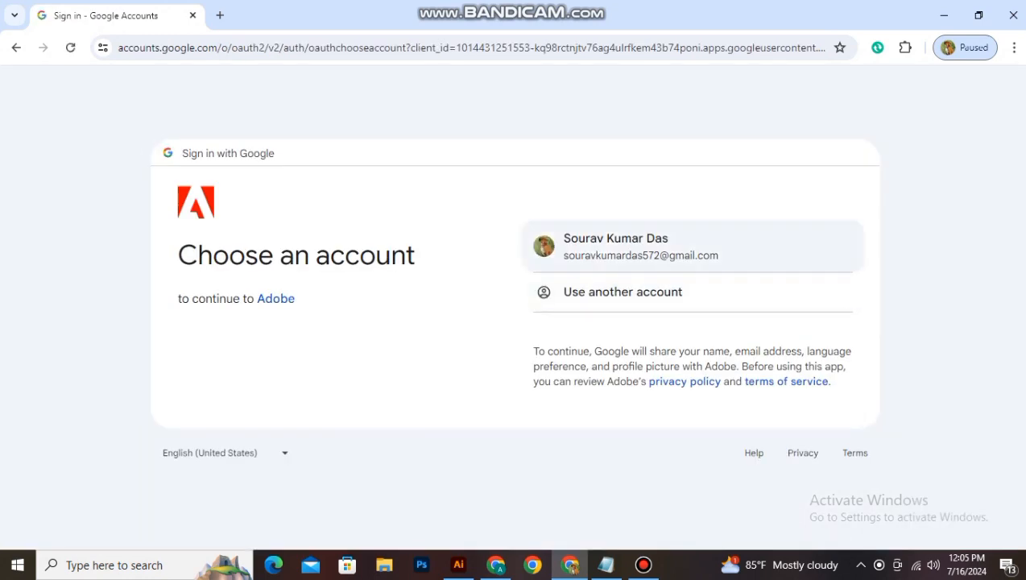
pyautogui.click(693, 246)
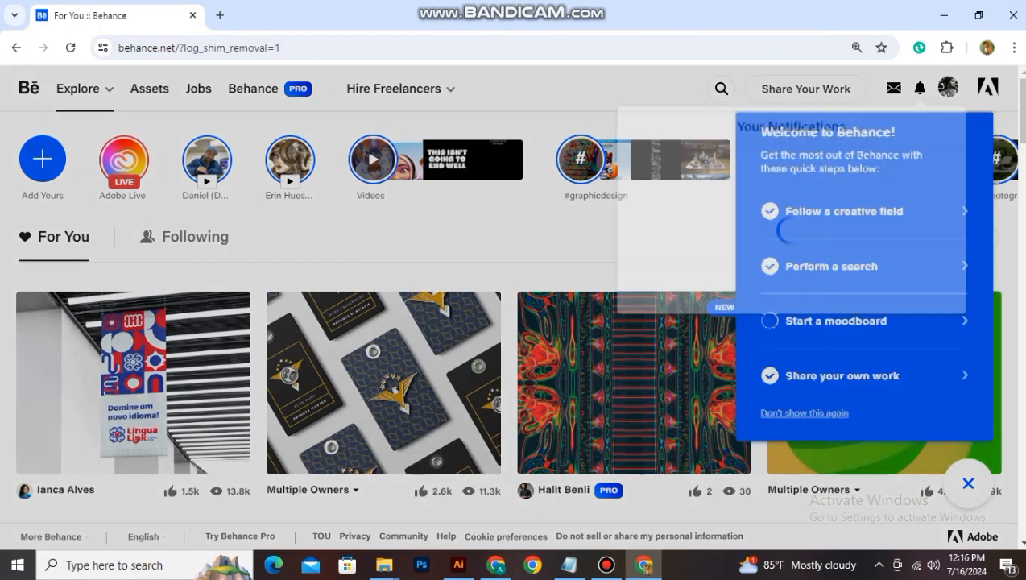
# Step: Start a new project and upload all Floogle logo images from New folder inside the Desktop's project folder
pyautogui.moveTo(806, 89)
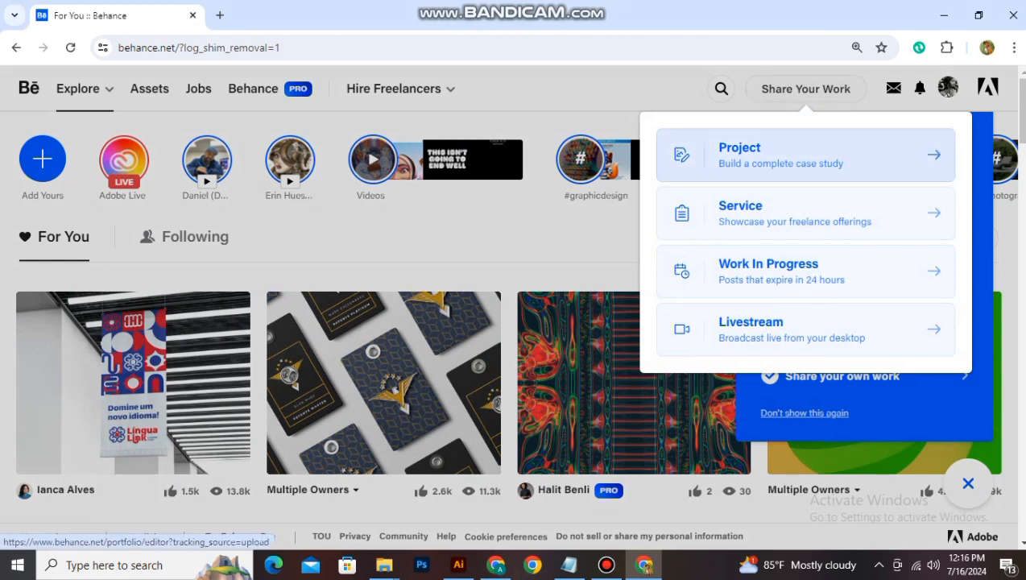
pyautogui.click(806, 155)
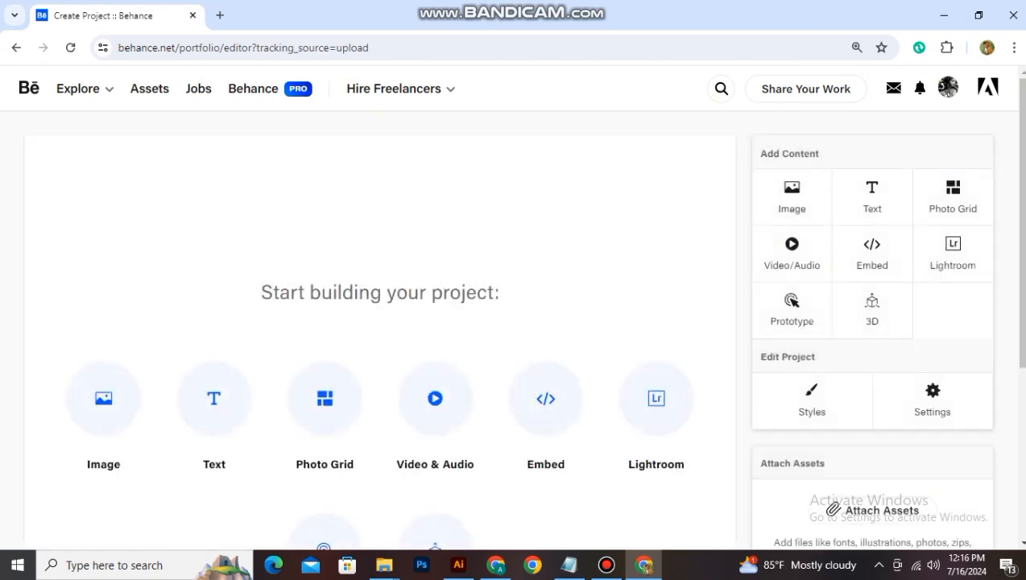
pyautogui.click(104, 398)
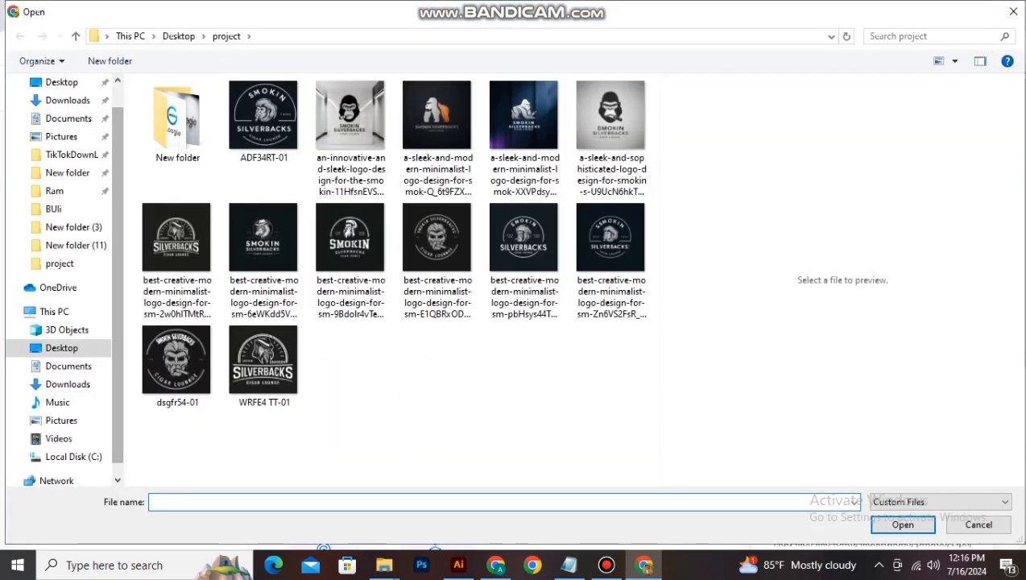
pyautogui.click(177, 121)
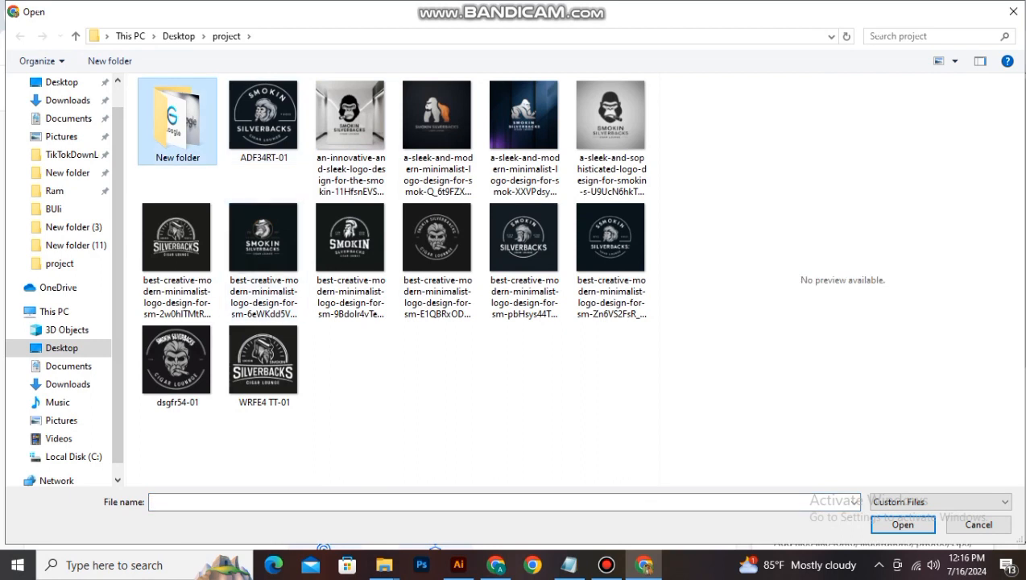
pyautogui.doubleClick(178, 121)
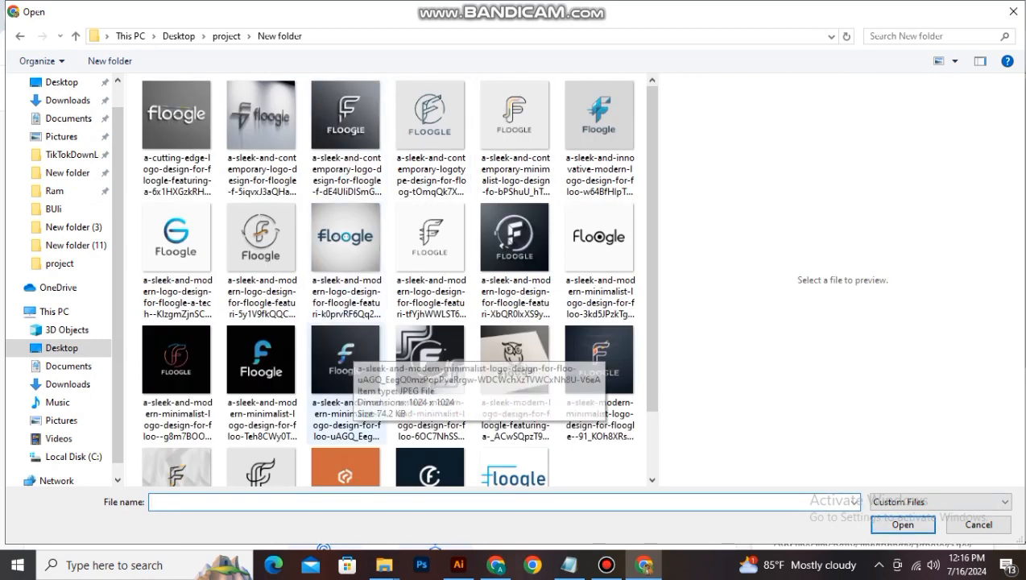
pyautogui.click(261, 367)
pyautogui.hotkey('ctrl', 'a')
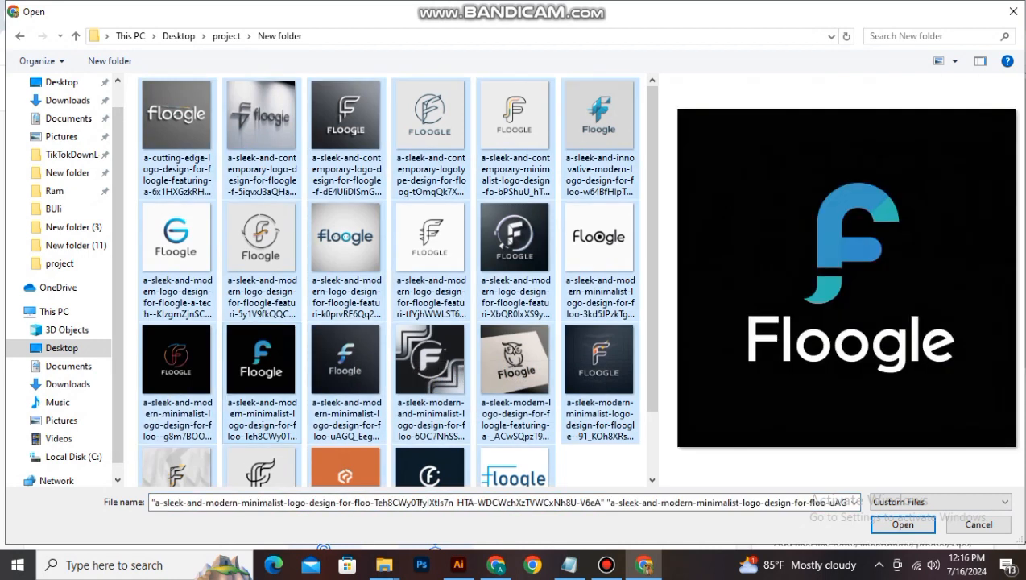
pyautogui.press('Return')
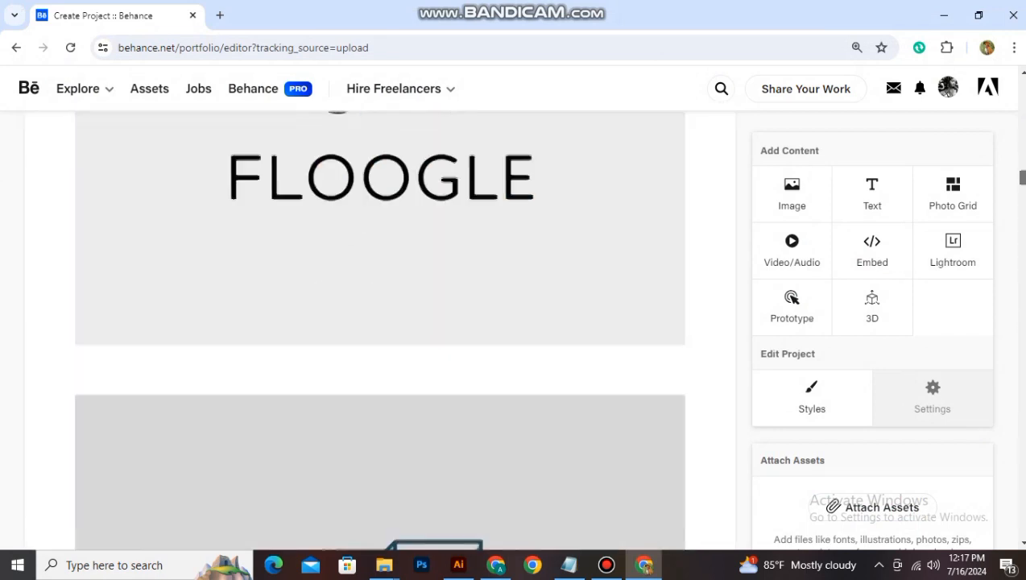
# Step: Continue to the project's publishing details and crop the Floogle wall-sign image with the F symbol as the project cover
pyautogui.moveTo(1023, 177); pyautogui.dragTo(1022, 530)
pyautogui.rightClick(1023, 501)
pyautogui.click(1022, 503)
pyautogui.click(873, 344)
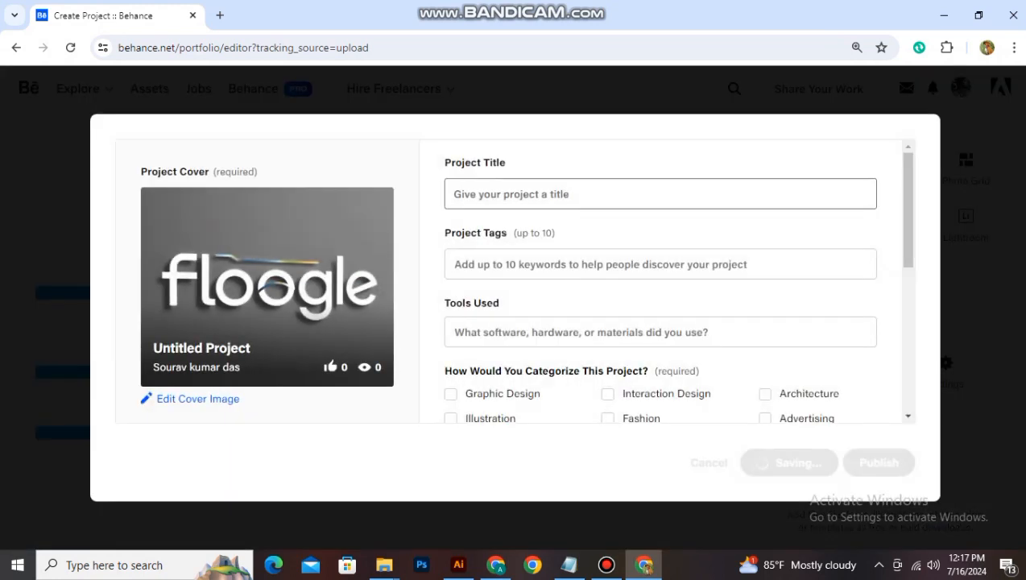
pyautogui.click(197, 398)
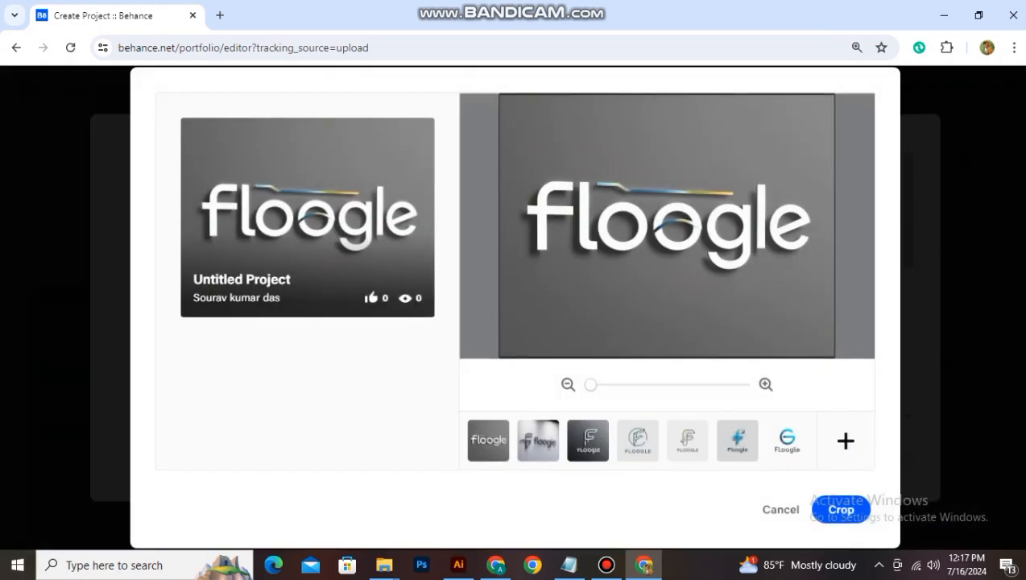
pyautogui.click(538, 441)
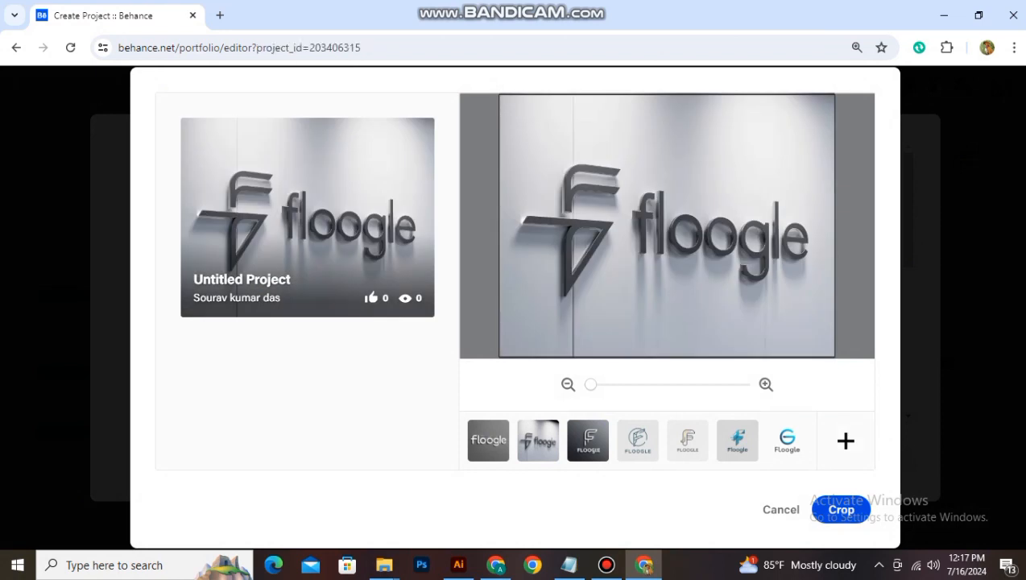
pyautogui.click(842, 509)
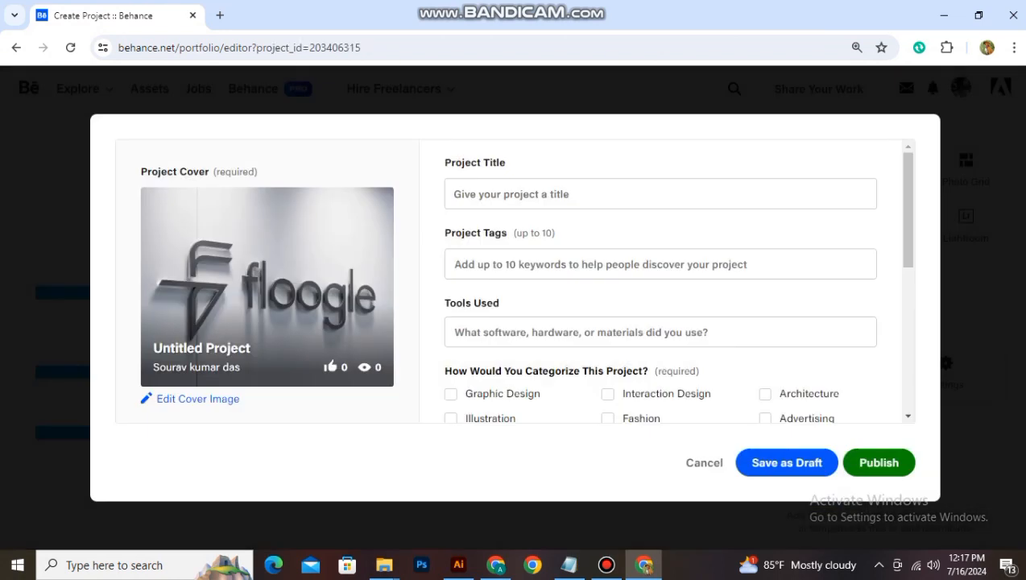
# Step: Title the project "Creative Modern Minimalist Logo Design For Floogle logo"
pyautogui.click(661, 195)
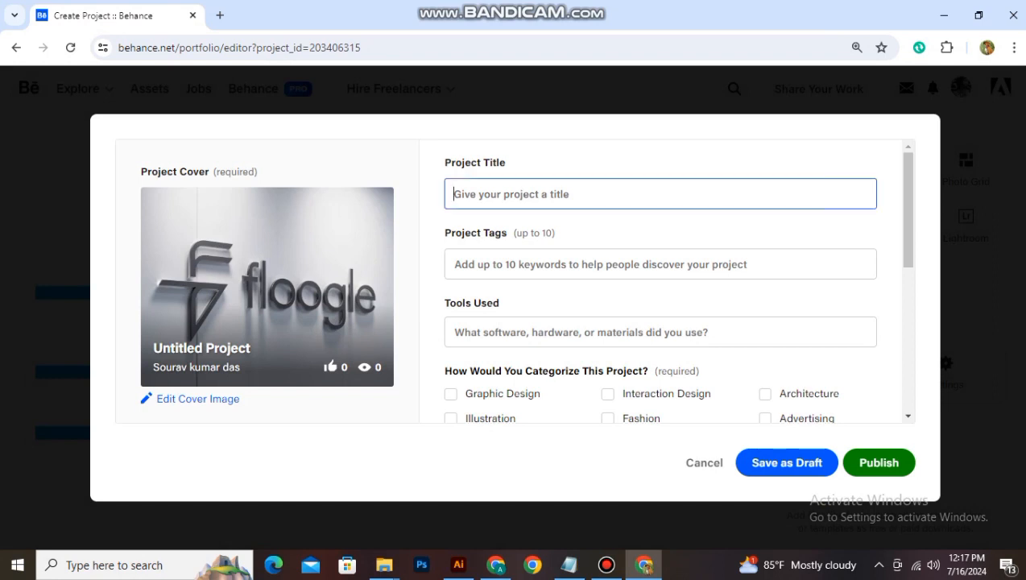
pyautogui.write('C')
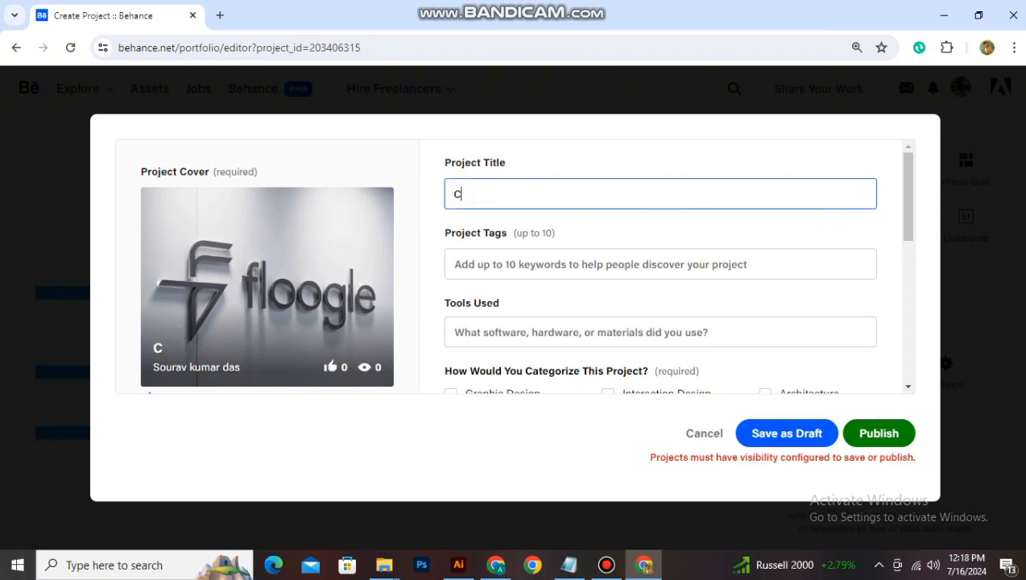
pyautogui.write('reative')
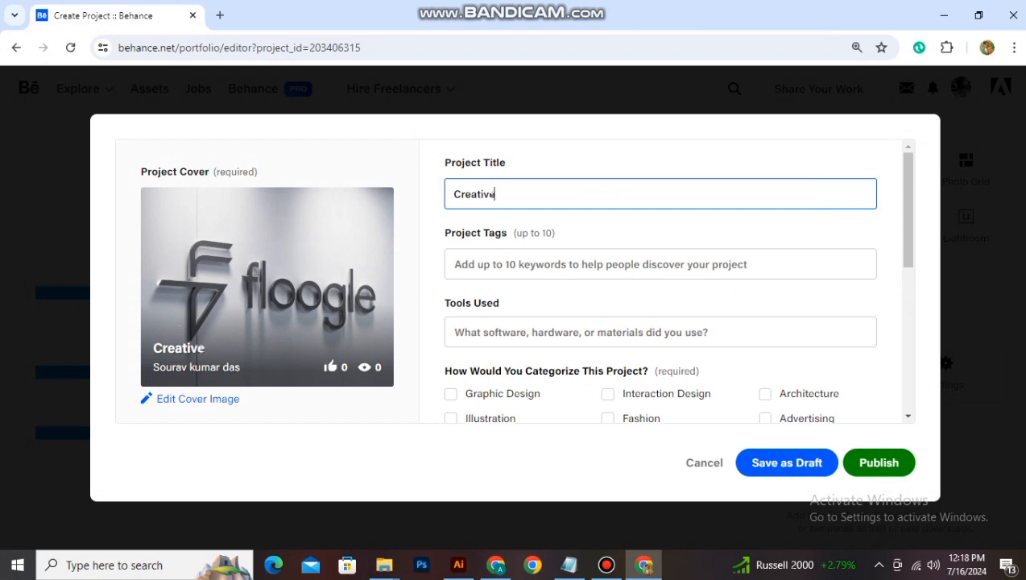
pyautogui.write(' Modern')
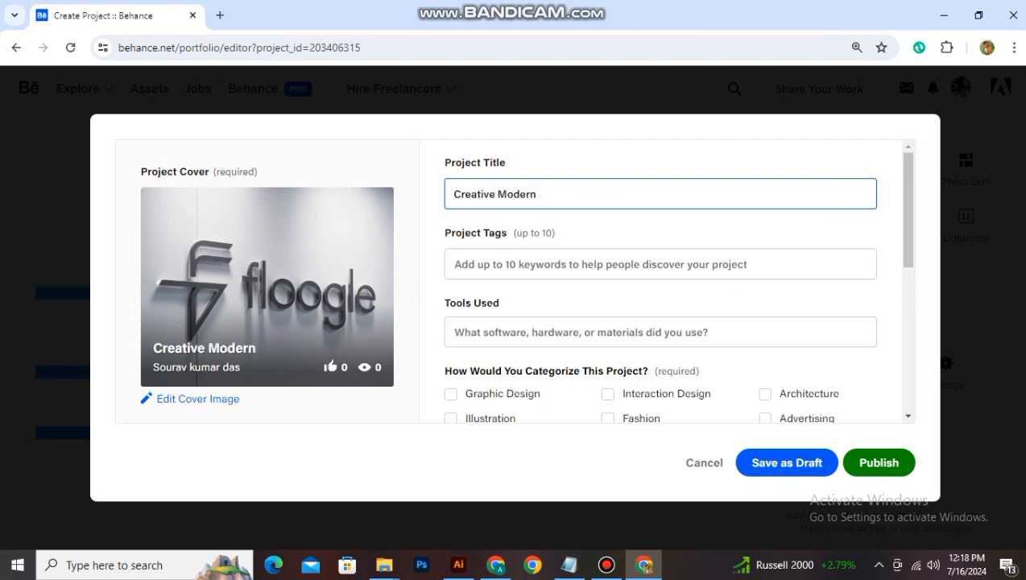
pyautogui.write(' Minim')
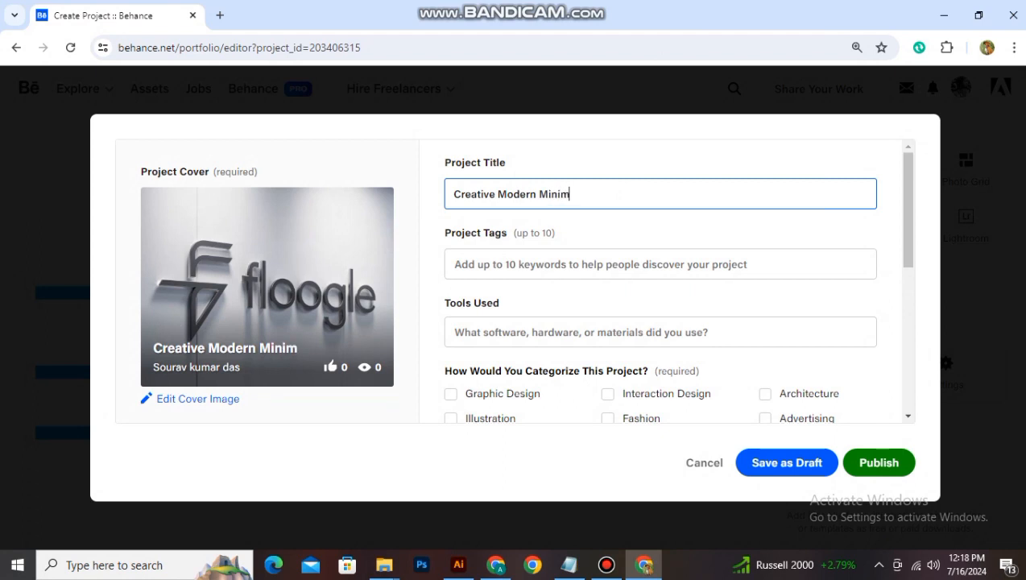
pyautogui.write('alist')
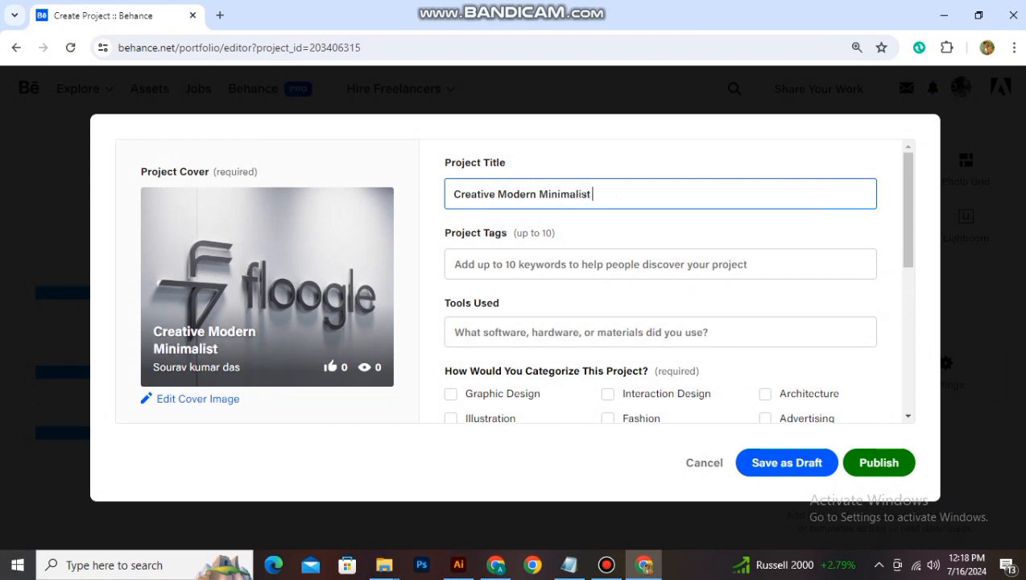
pyautogui.write(' Logo Desi')
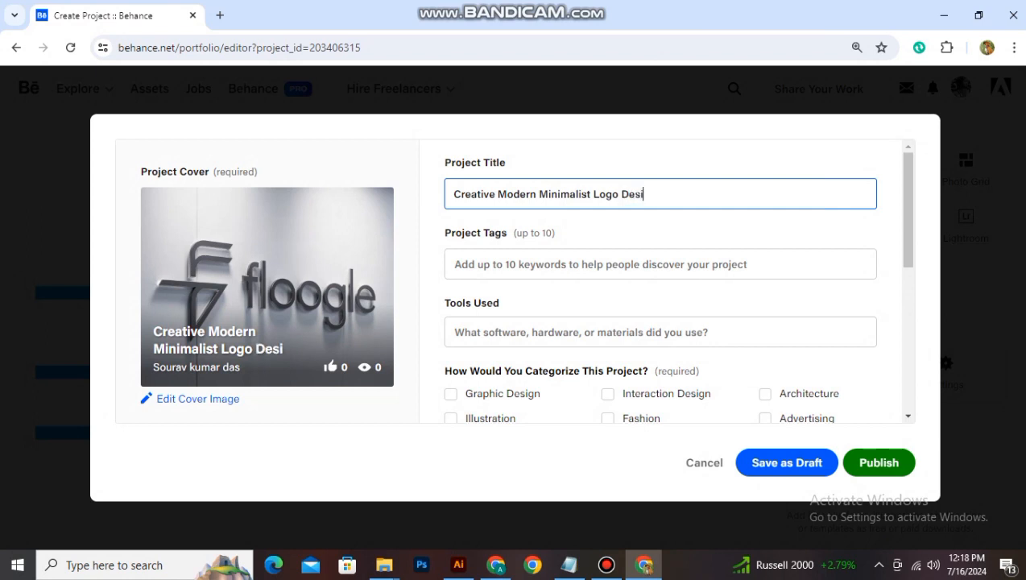
pyautogui.write('gn For Floo')
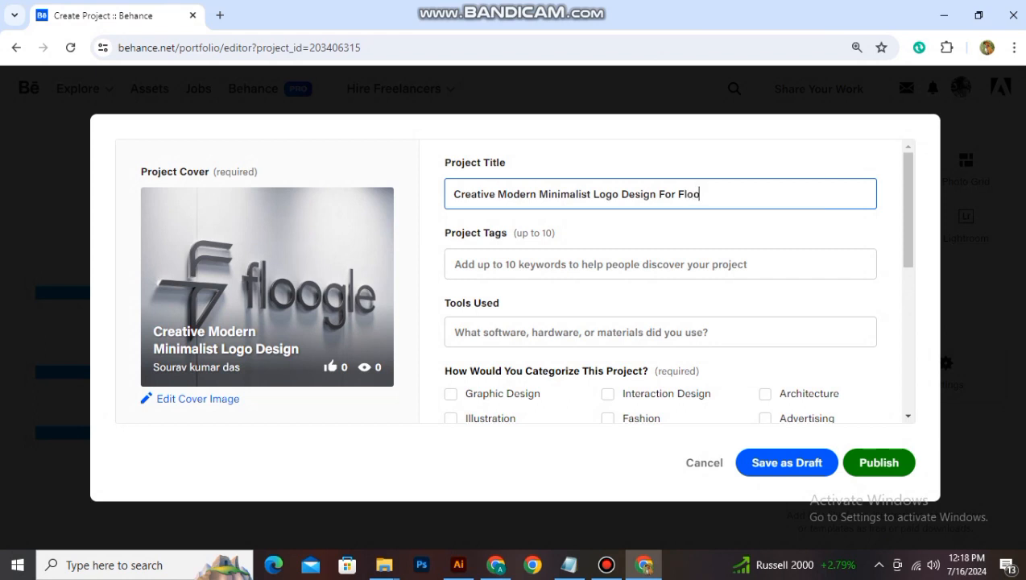
pyautogui.write('le')
pyautogui.write('logo')
# Step: Add the project tags logo, text, typography, poster and socialmedia, and dismiss the Skype window
pyautogui.click(516, 264)
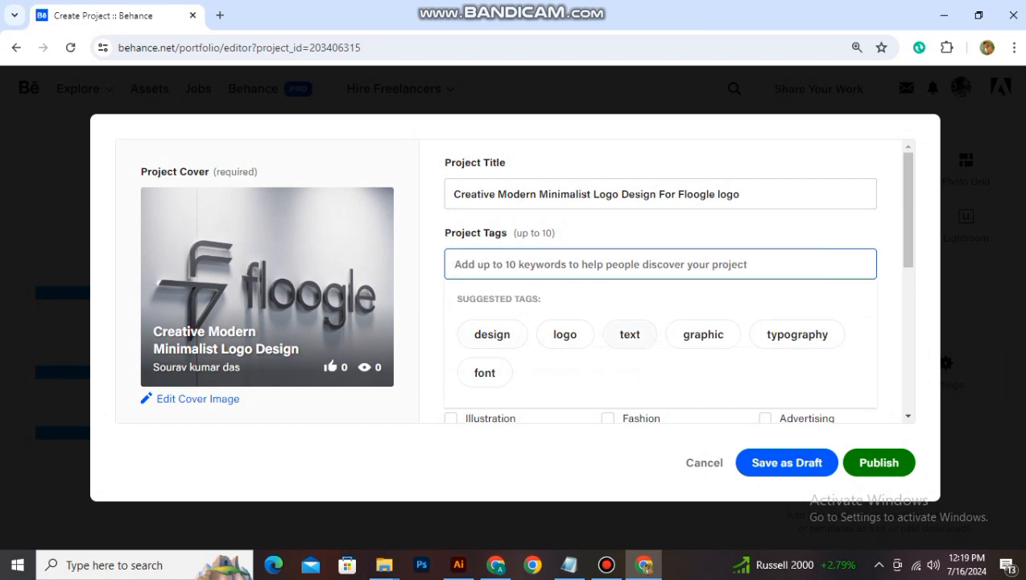
pyautogui.click(559, 335)
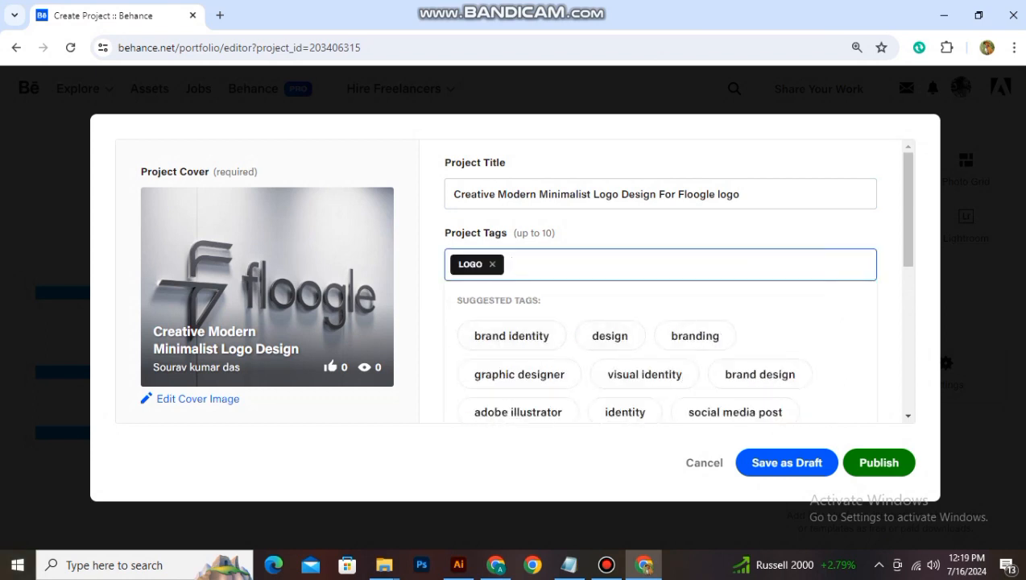
pyautogui.write('te')
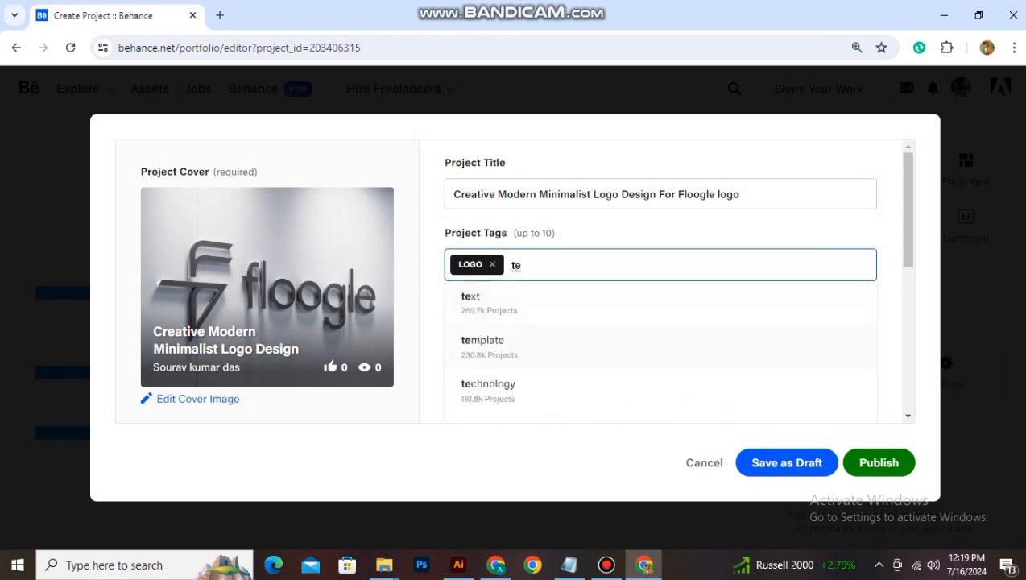
pyautogui.click(580, 307)
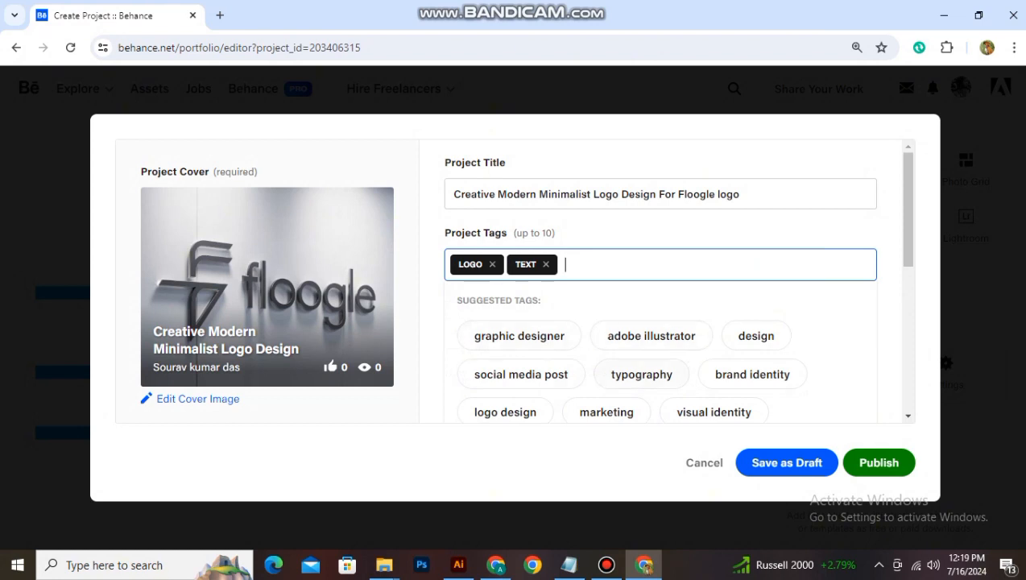
pyautogui.click(642, 374)
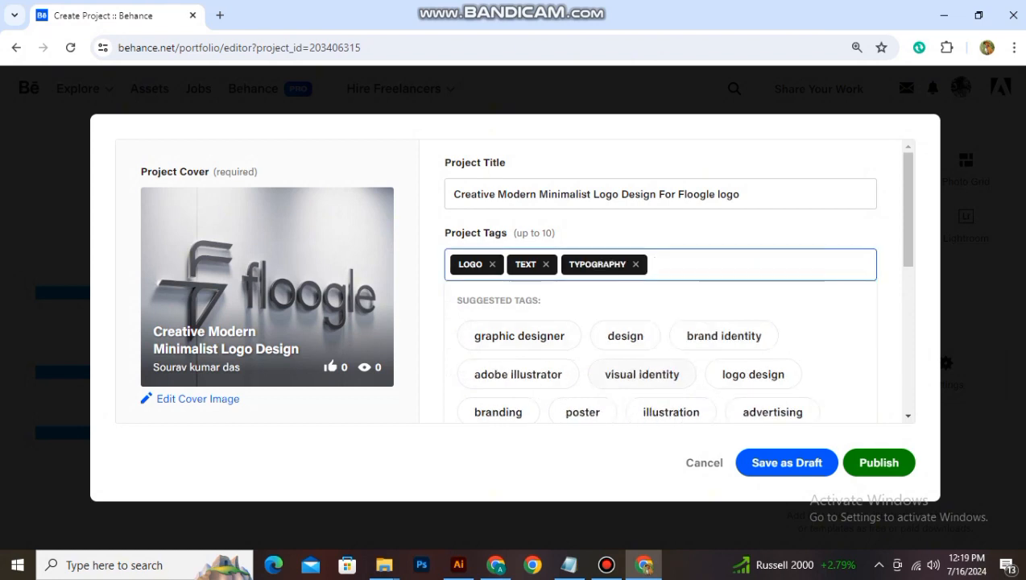
pyautogui.click(582, 412)
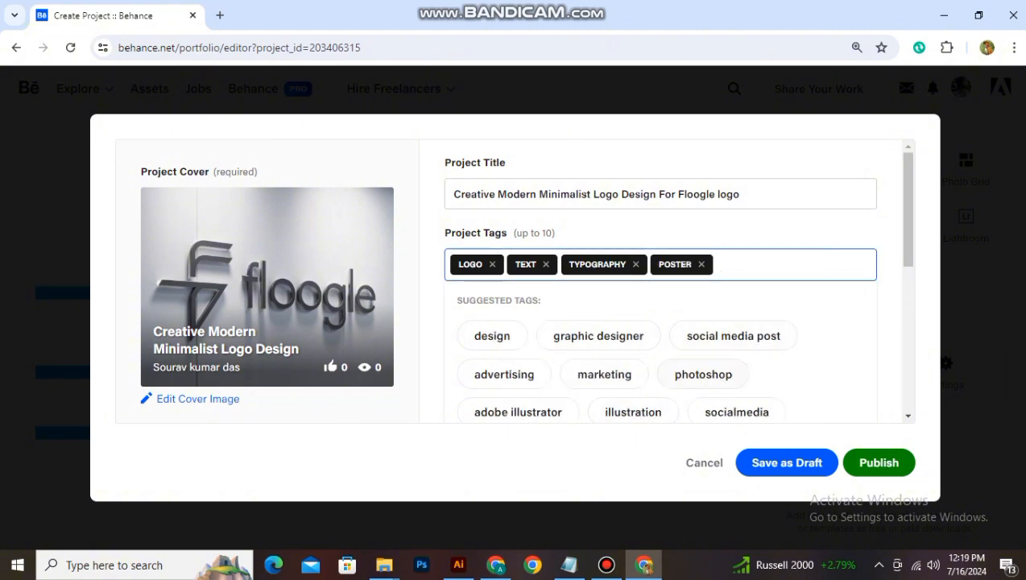
pyautogui.click(736, 412)
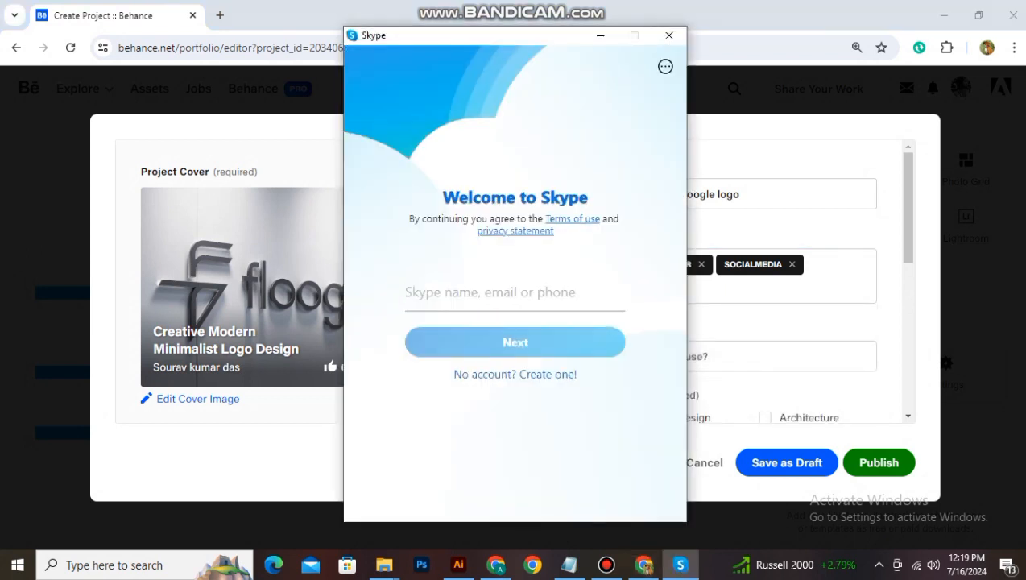
pyautogui.click(669, 35)
# Step: Add the suggested project tags design, visual identity, logo design, logotype and identity
pyautogui.click(628, 359)
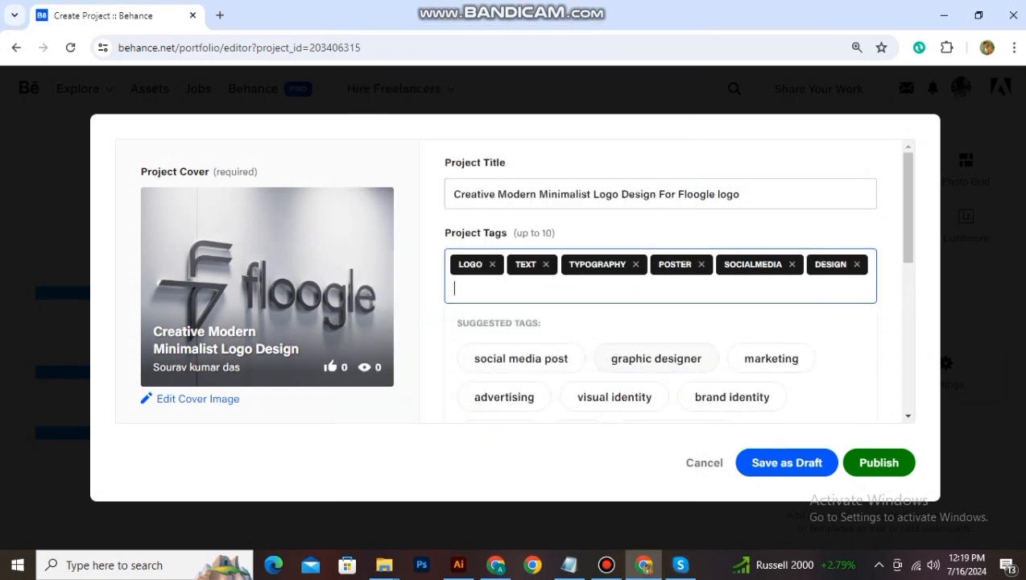
pyautogui.click(647, 396)
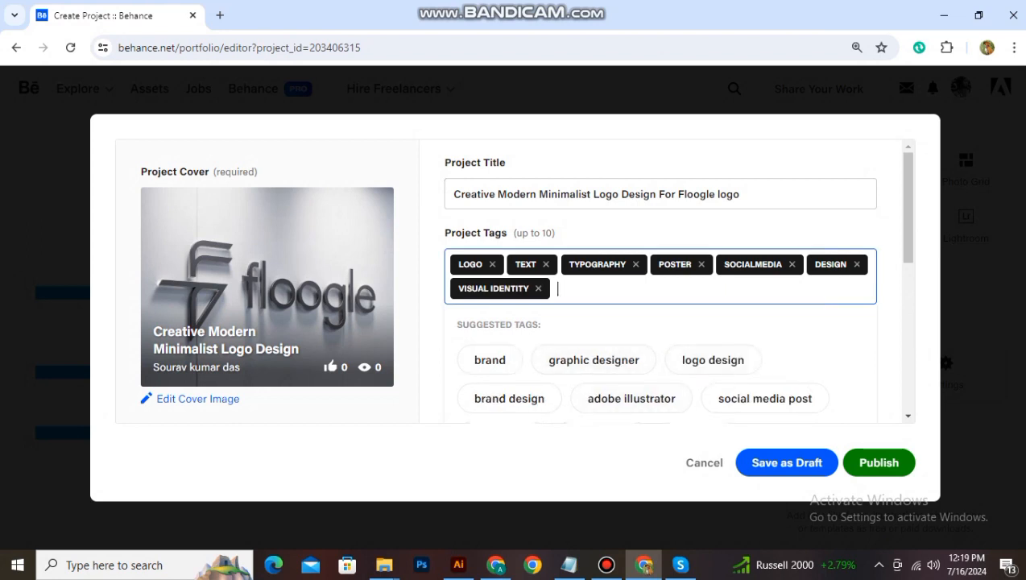
pyautogui.click(713, 361)
pyautogui.click(628, 399)
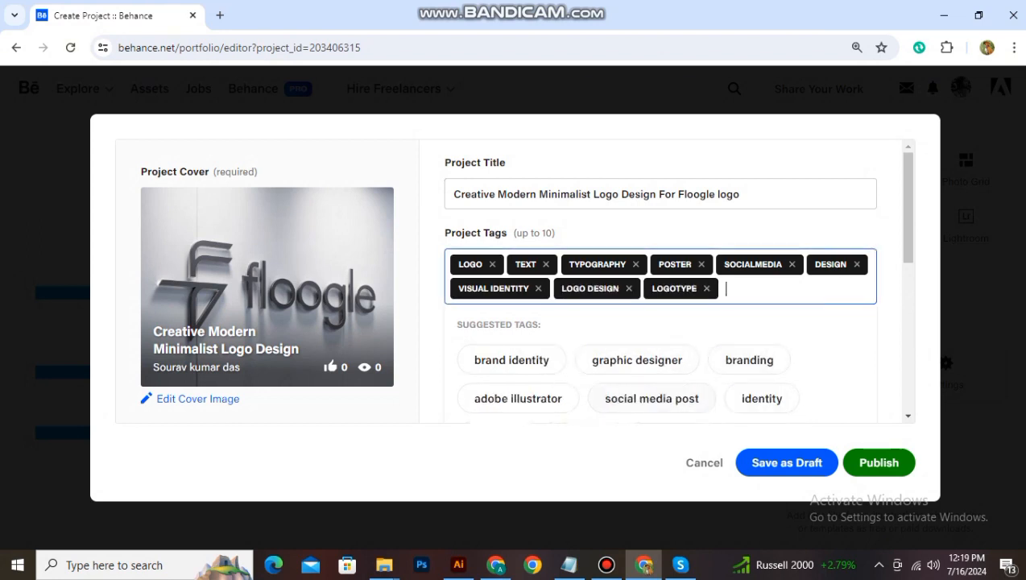
pyautogui.click(738, 399)
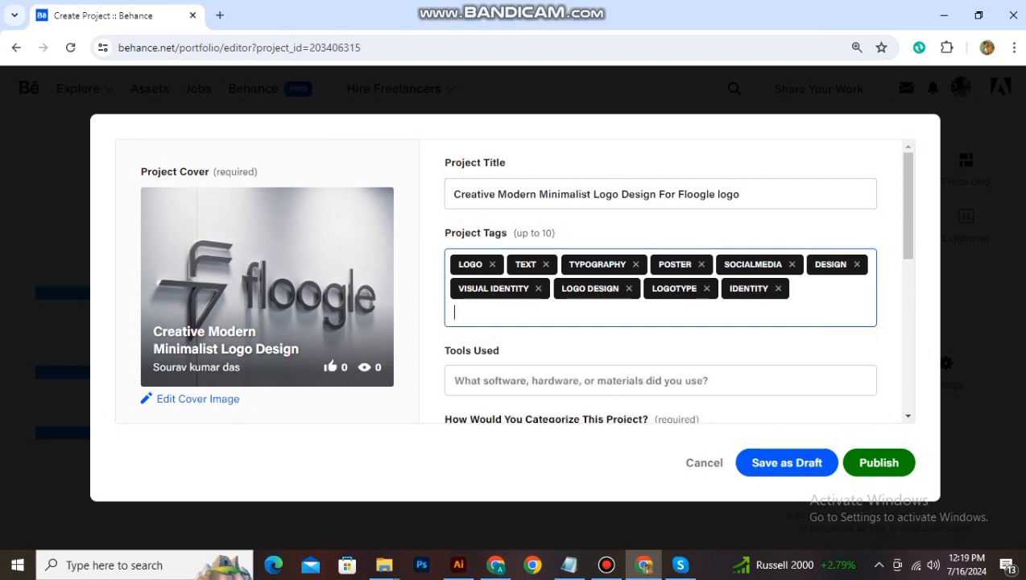
pyautogui.click(660, 380)
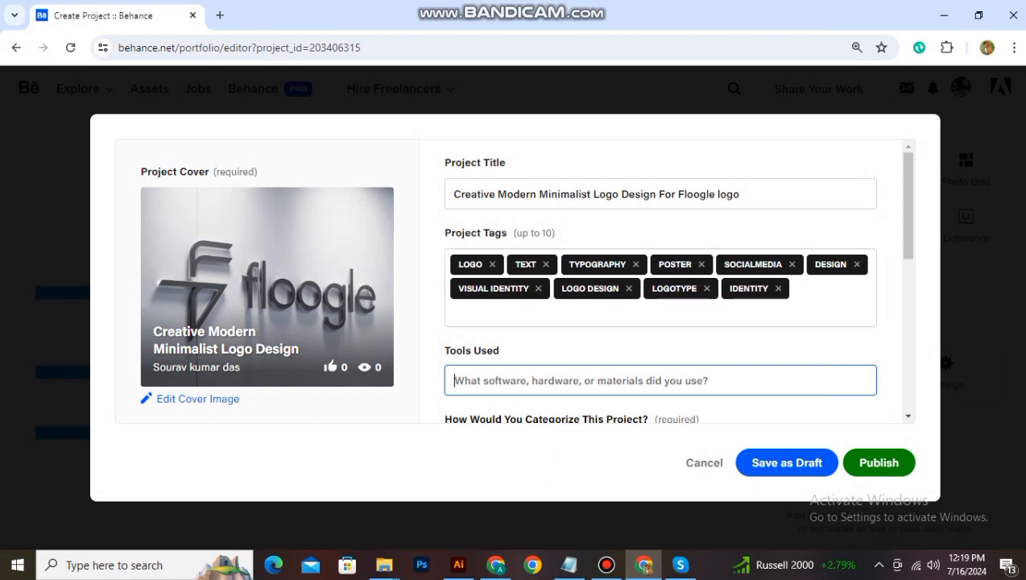
pyautogui.write('Sobe')
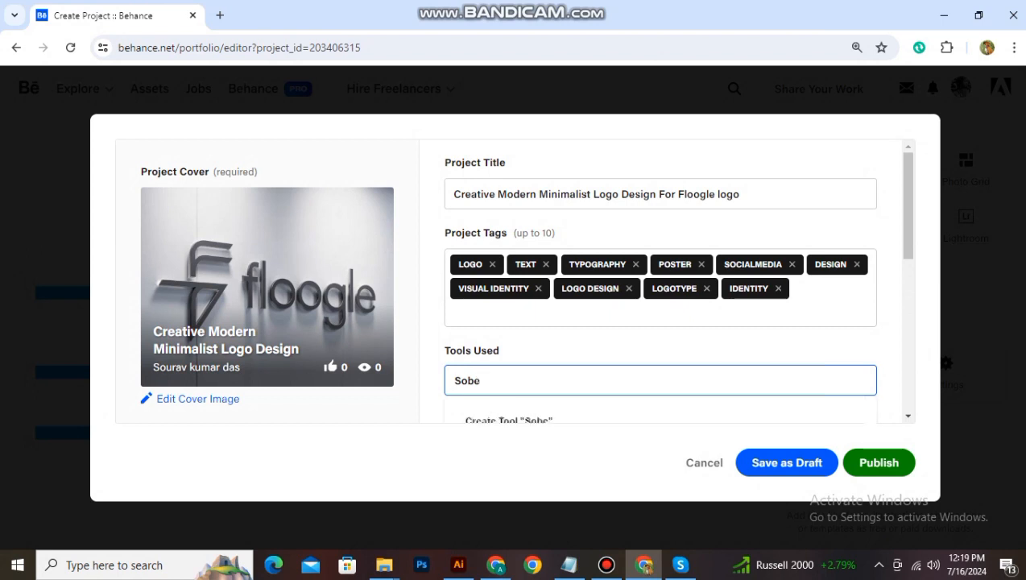
pyautogui.moveTo(909, 205); pyautogui.dragTo(909, 230)
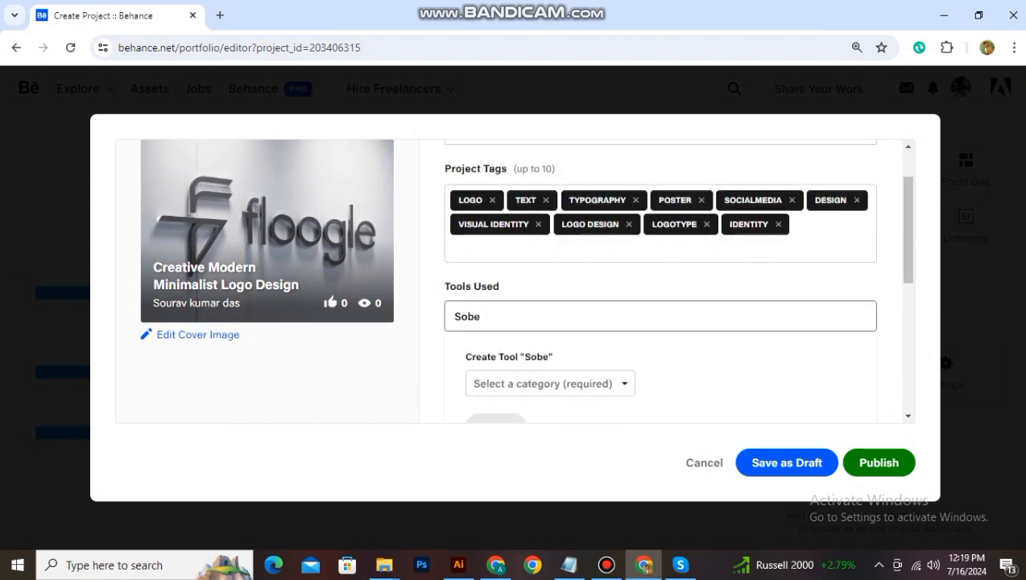
pyautogui.doubleClick(467, 317)
pyautogui.press('BackSpace')
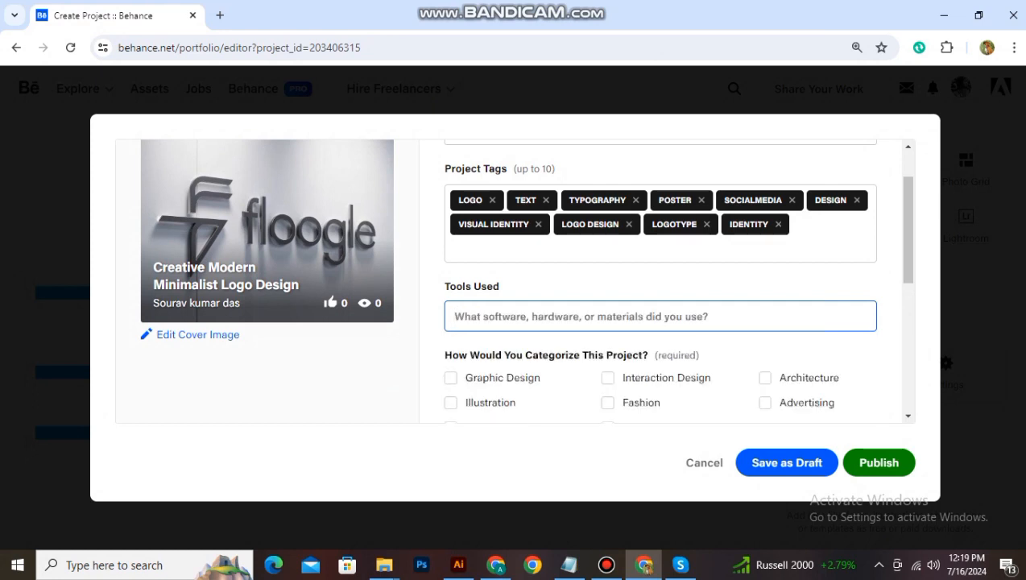
# Step: List Adobe Illustrator and Adobe Photoshop as the tools used for the project
pyautogui.write('Adobe')
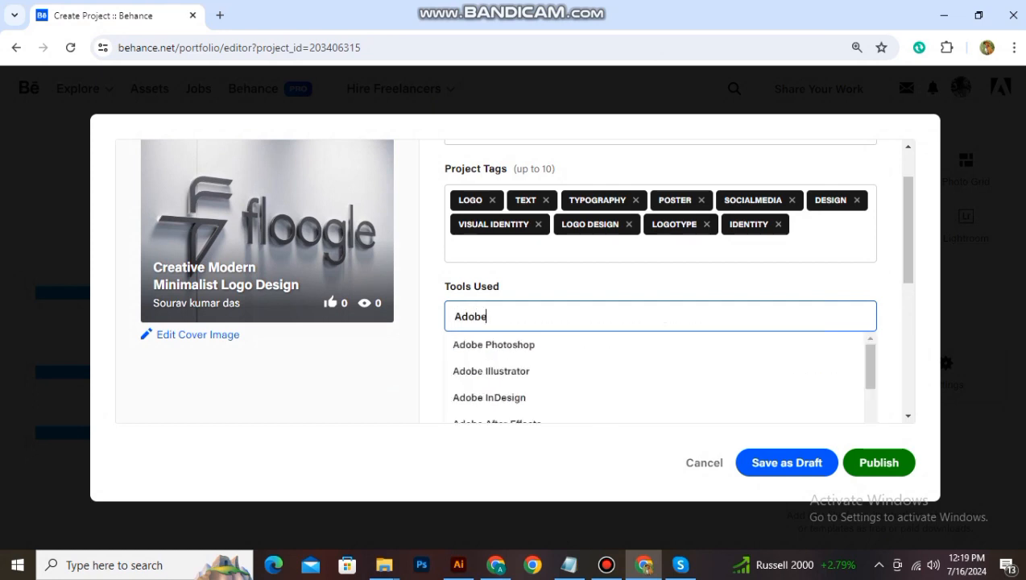
pyautogui.click(491, 371)
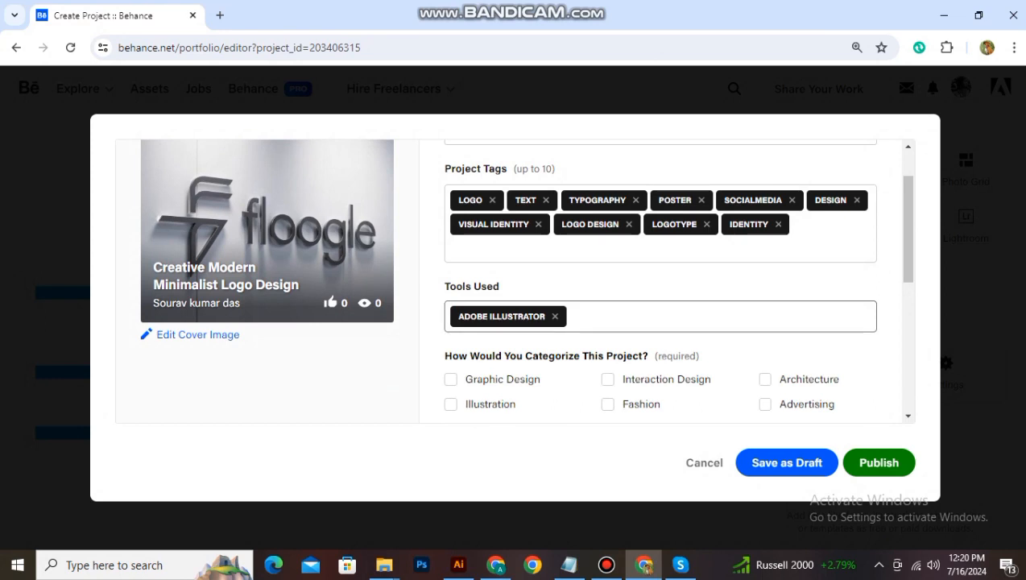
pyautogui.click(576, 317)
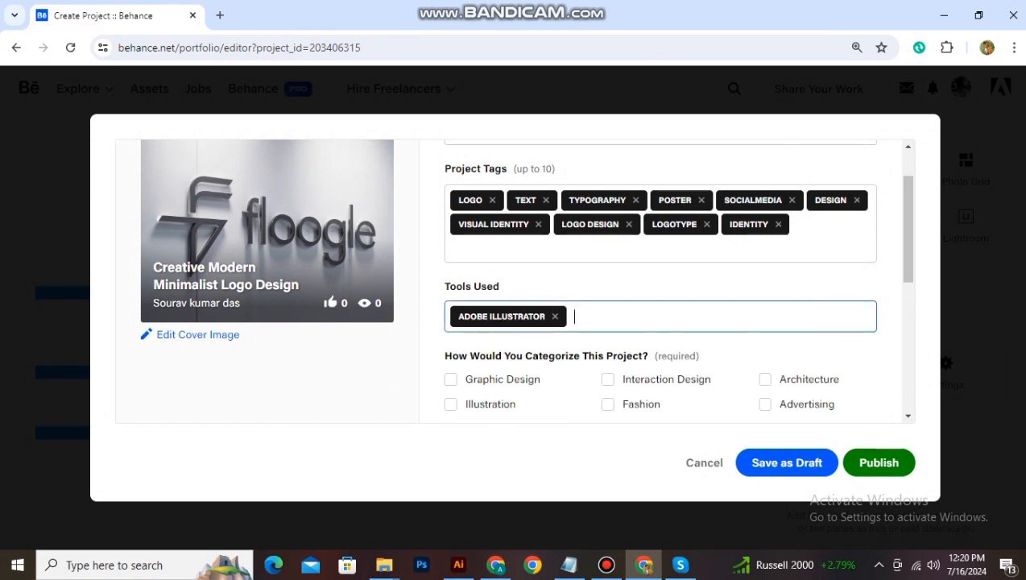
pyautogui.write('Ado')
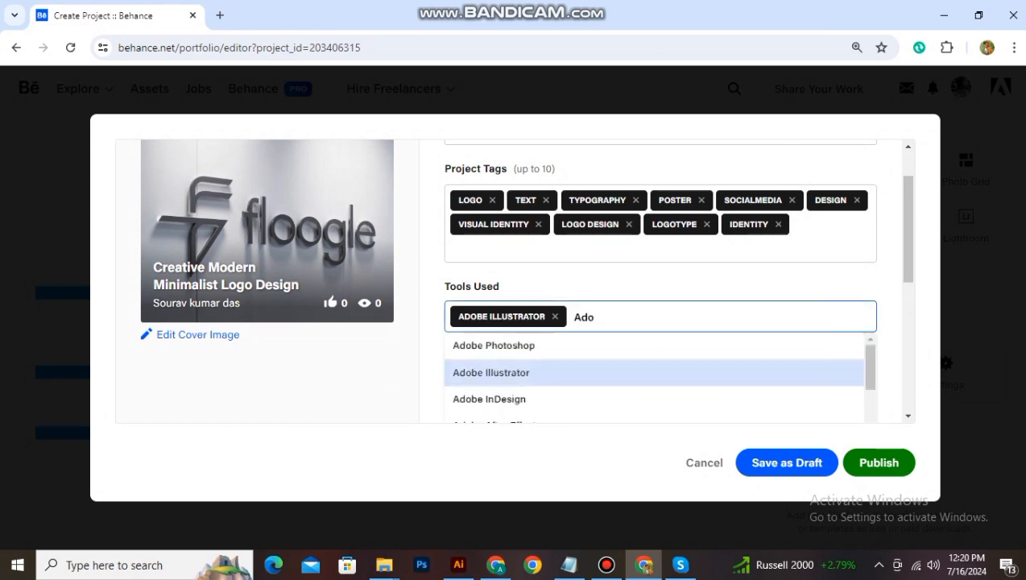
pyautogui.click(493, 346)
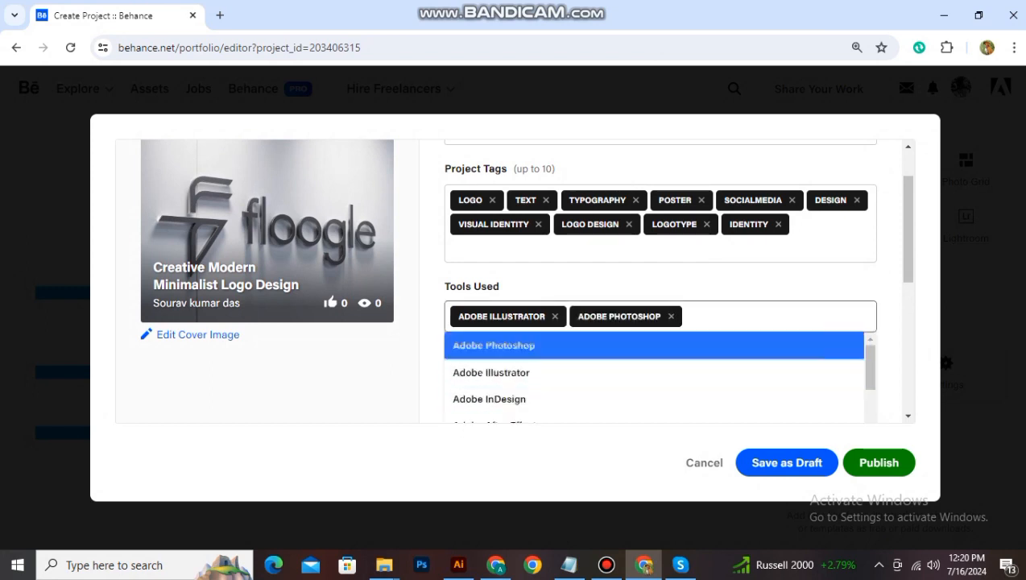
# Step: Categorize the project under Graphic Design, Logo Design and Icon Design, and set its Behance visibility to Everyone
pyautogui.scroll(-2, 515, 278)
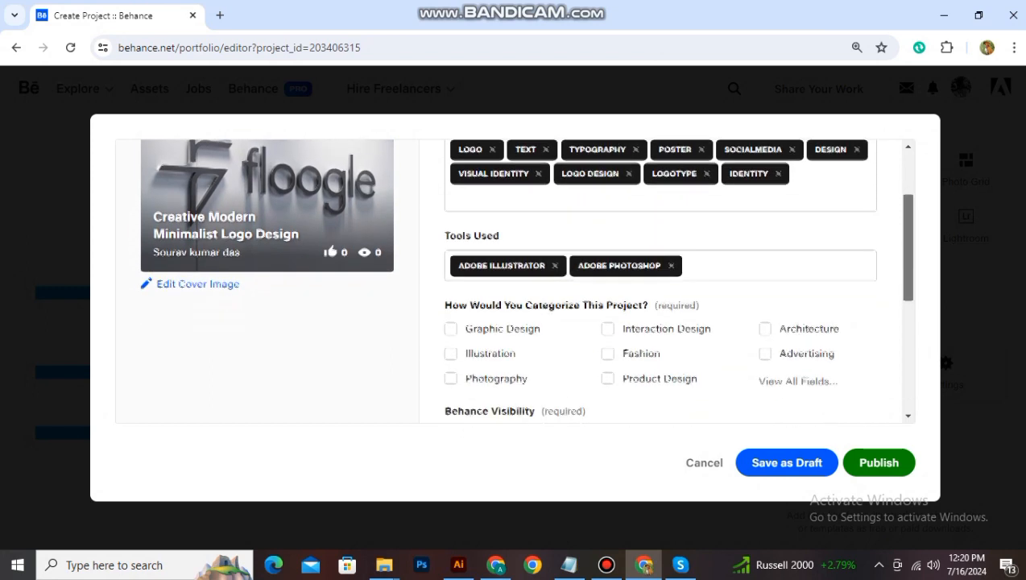
pyautogui.click(451, 264)
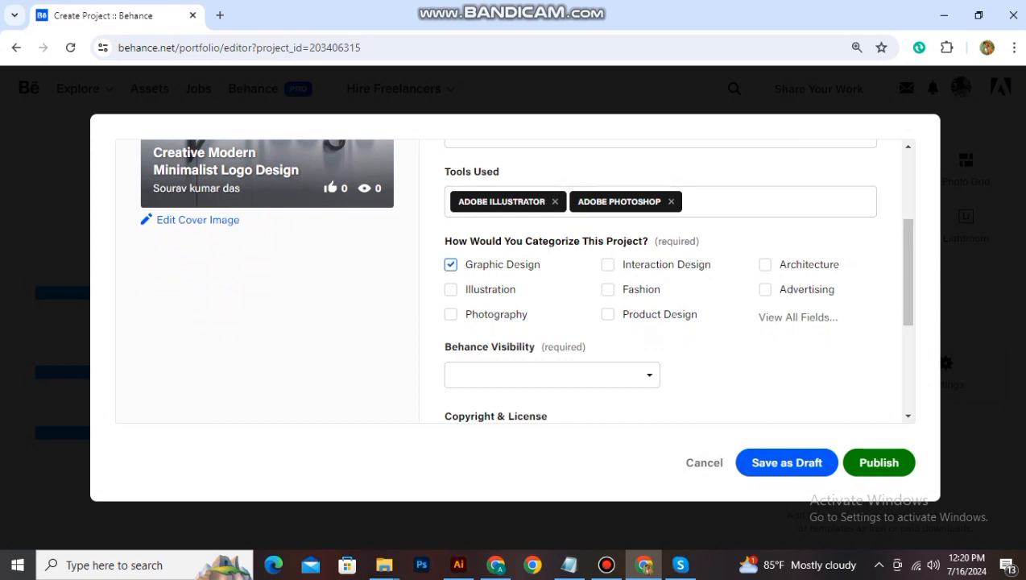
pyautogui.click(798, 316)
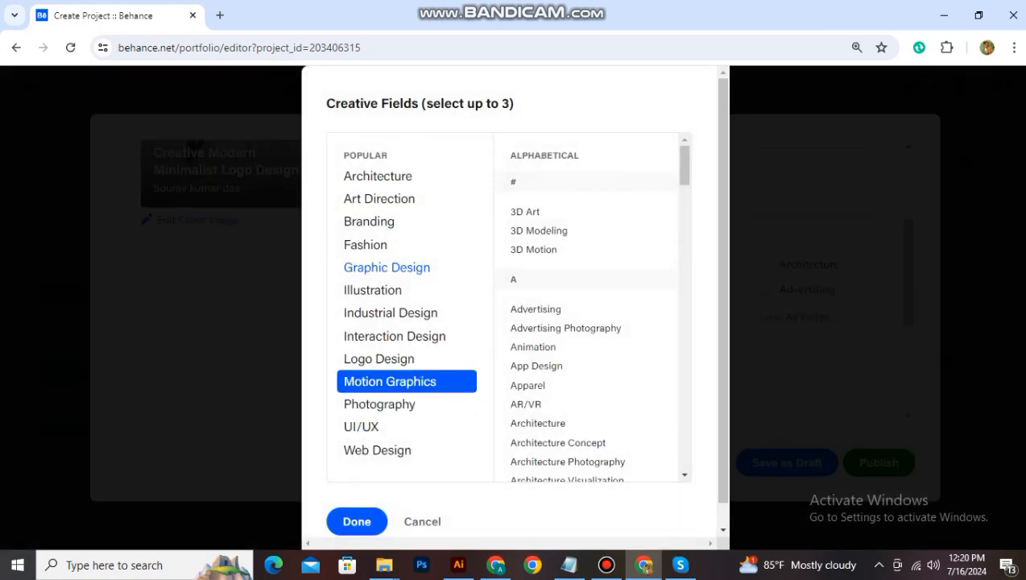
pyautogui.click(389, 360)
pyautogui.moveTo(685, 167); pyautogui.dragTo(684, 325)
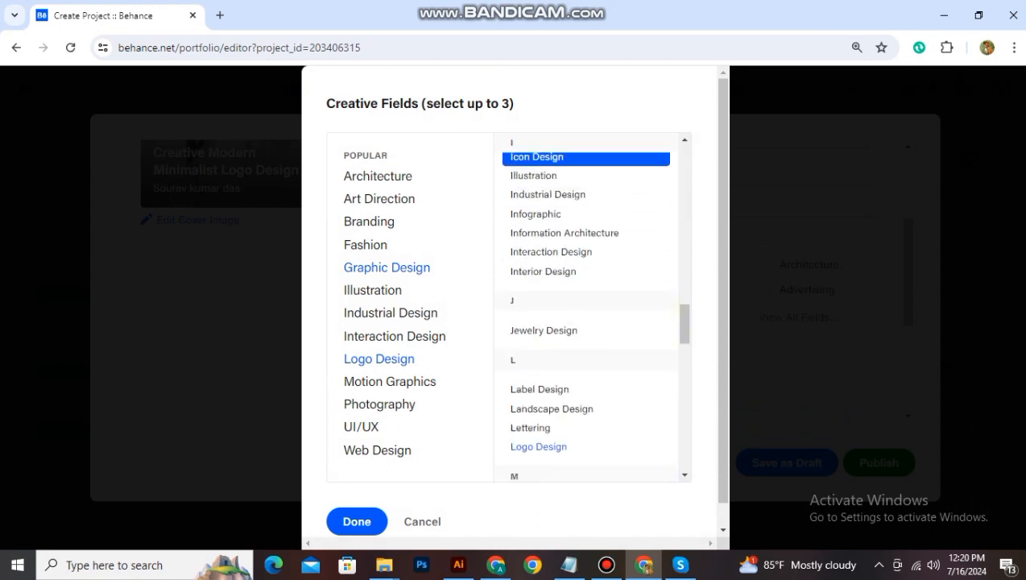
pyautogui.click(586, 158)
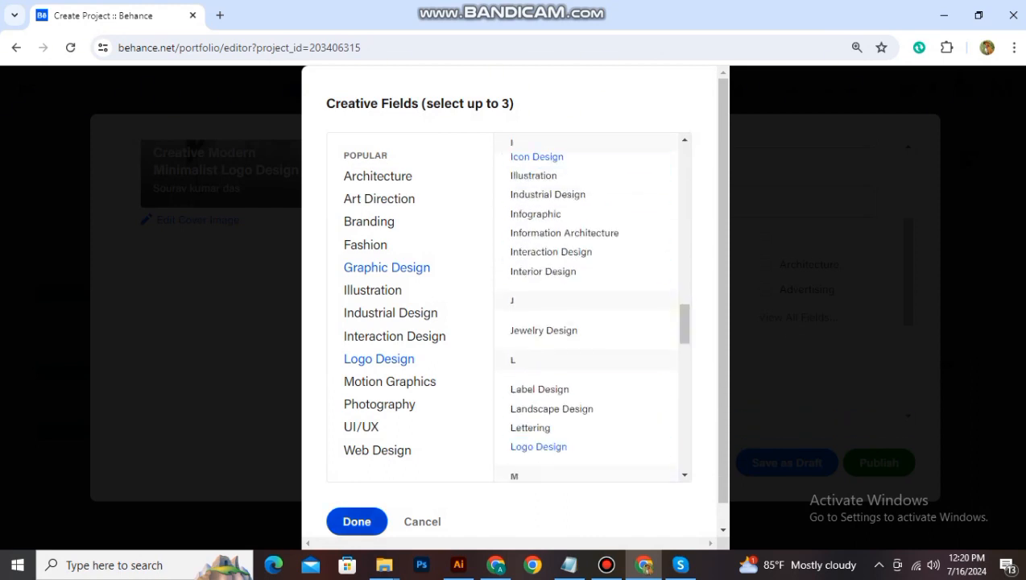
pyautogui.click(357, 521)
pyautogui.click(552, 339)
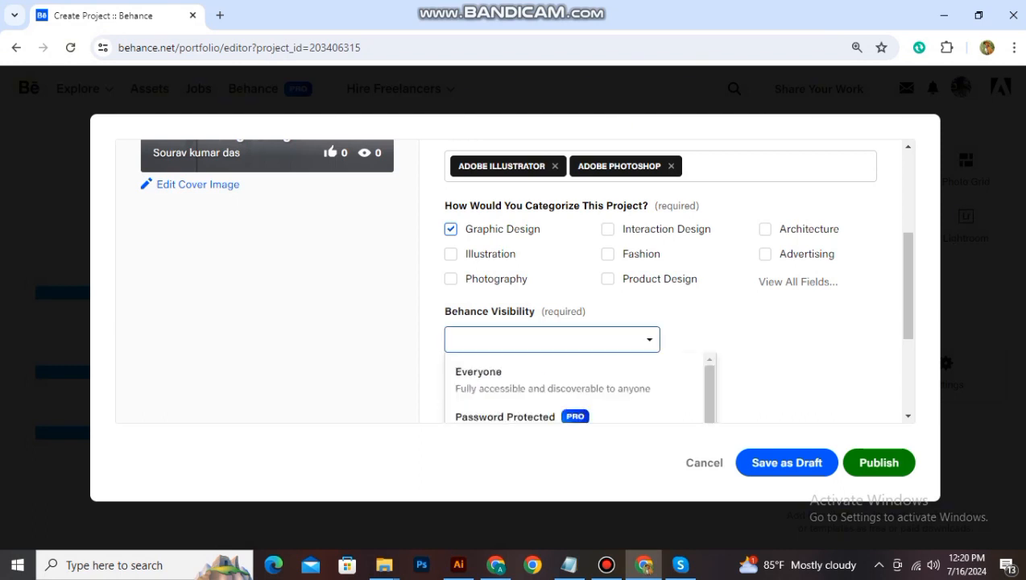
pyautogui.click(555, 381)
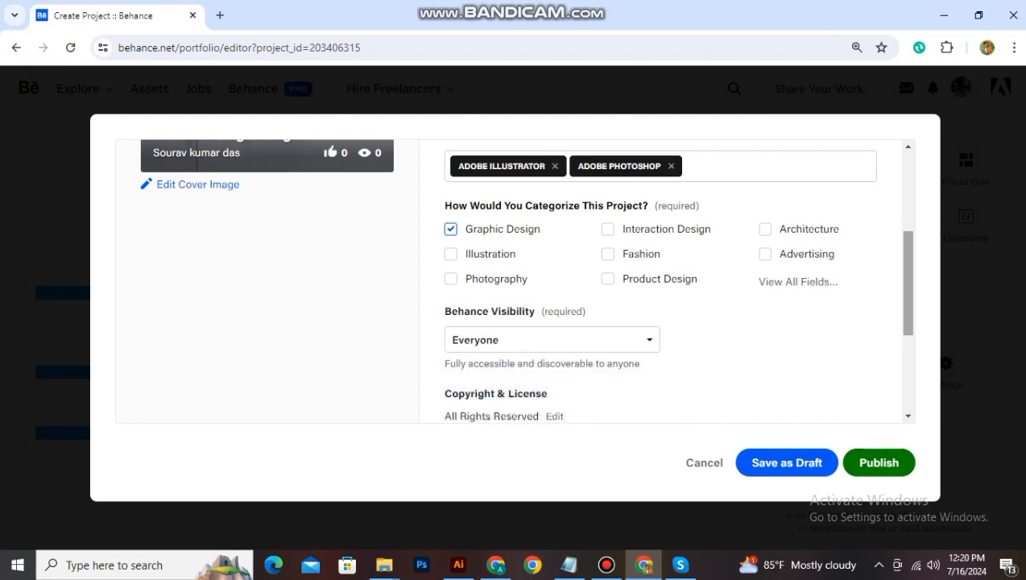
# Step: Leave the adult content option unselected in the project's settings and publish the Floogle logo project
pyautogui.moveTo(908, 305); pyautogui.dragTo(908, 325)
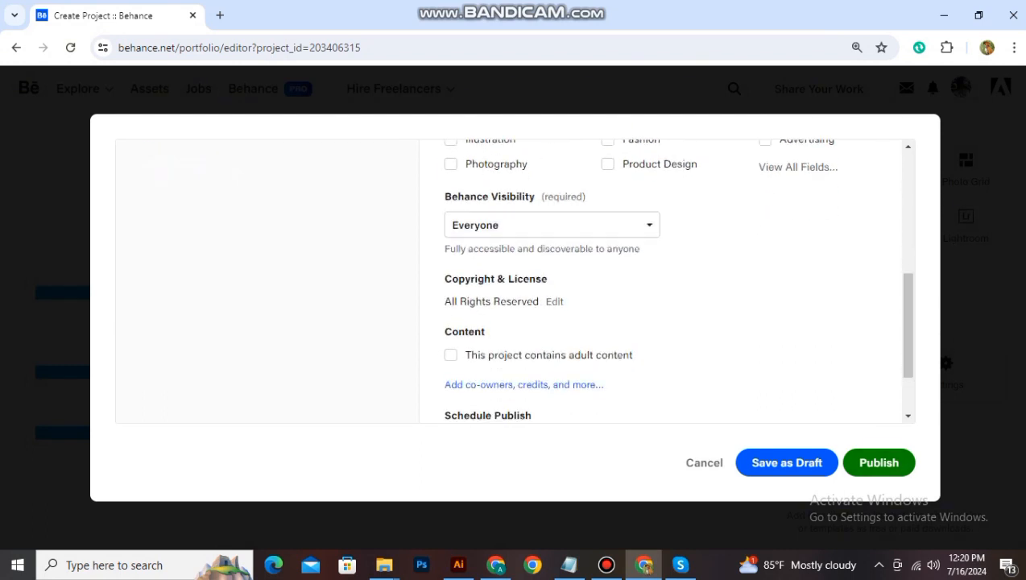
pyautogui.click(450, 354)
pyautogui.click(450, 354)
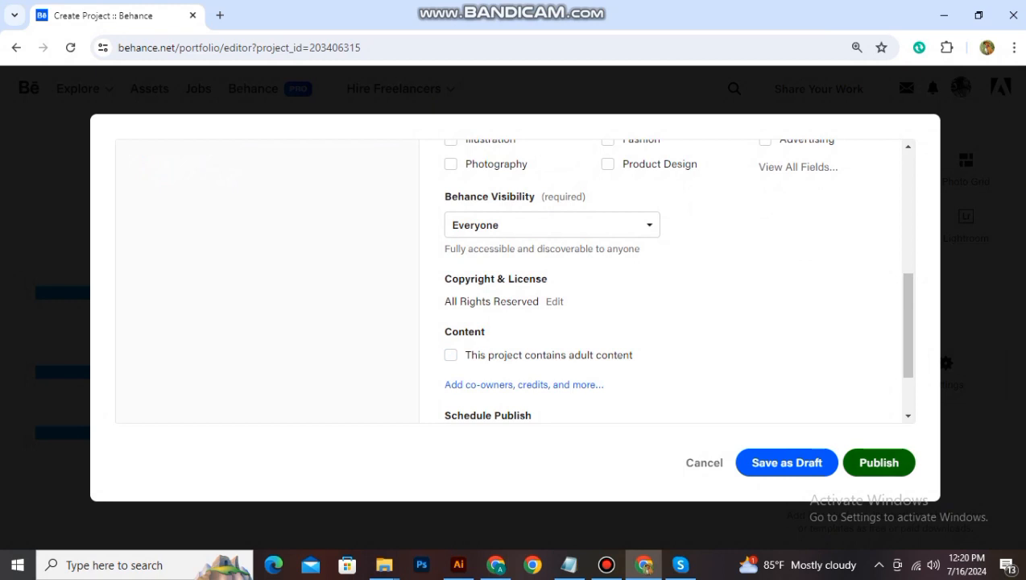
pyautogui.click(879, 462)
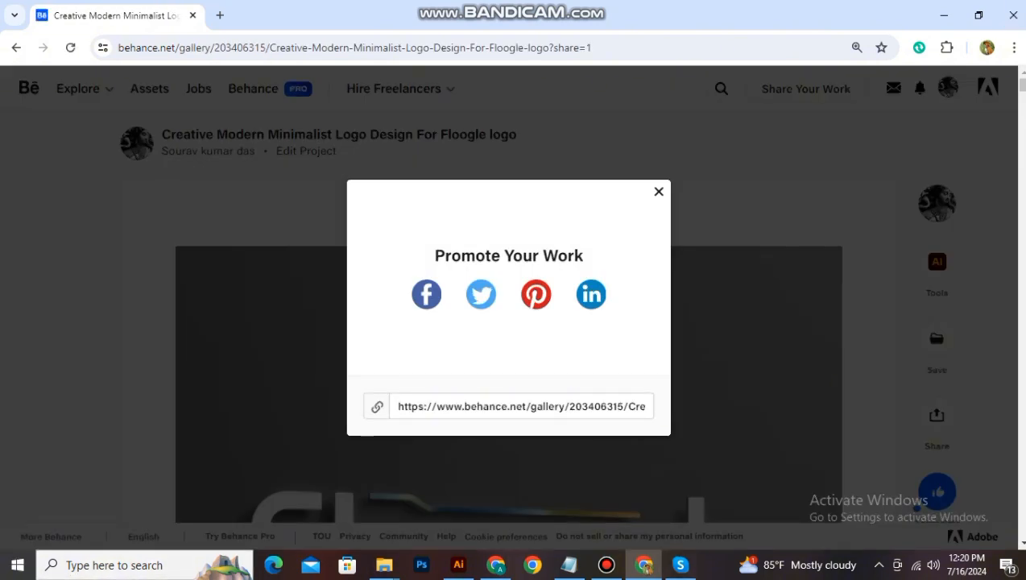
# Step: Open the LinkedIn sharing window for the published project and close it without posting
pyautogui.click(591, 294)
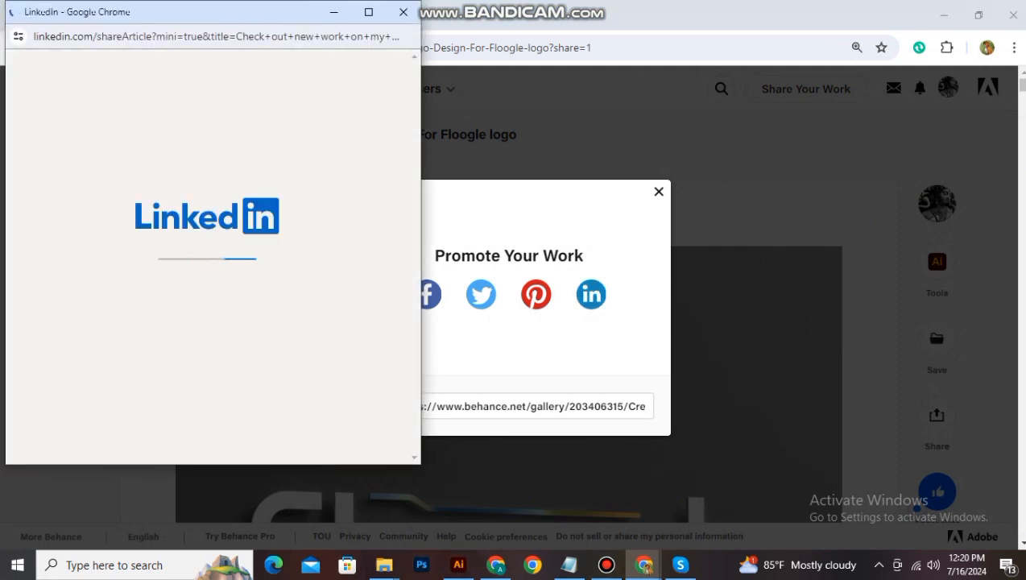
pyautogui.click(404, 12)
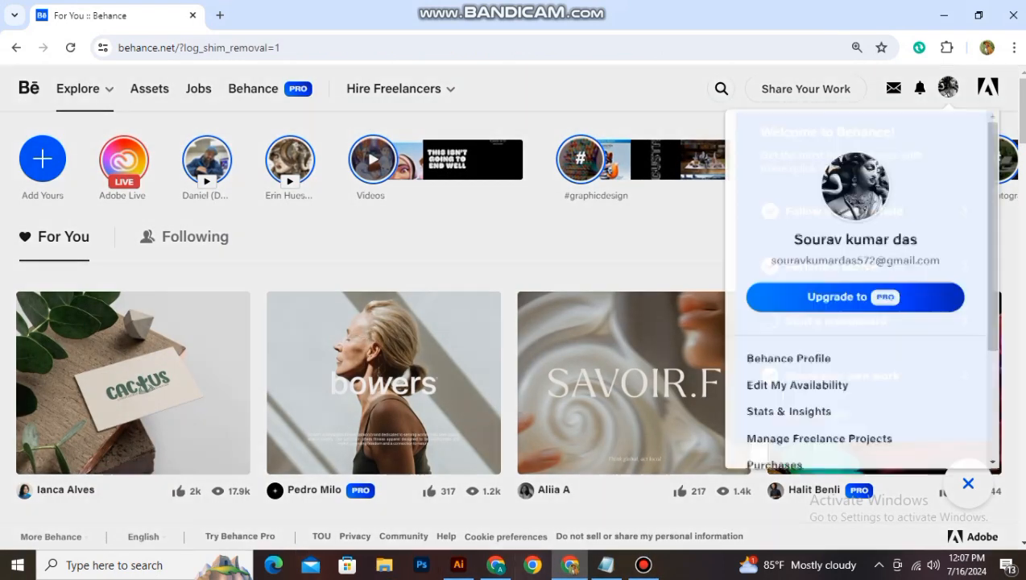
pyautogui.moveTo(805, 89)
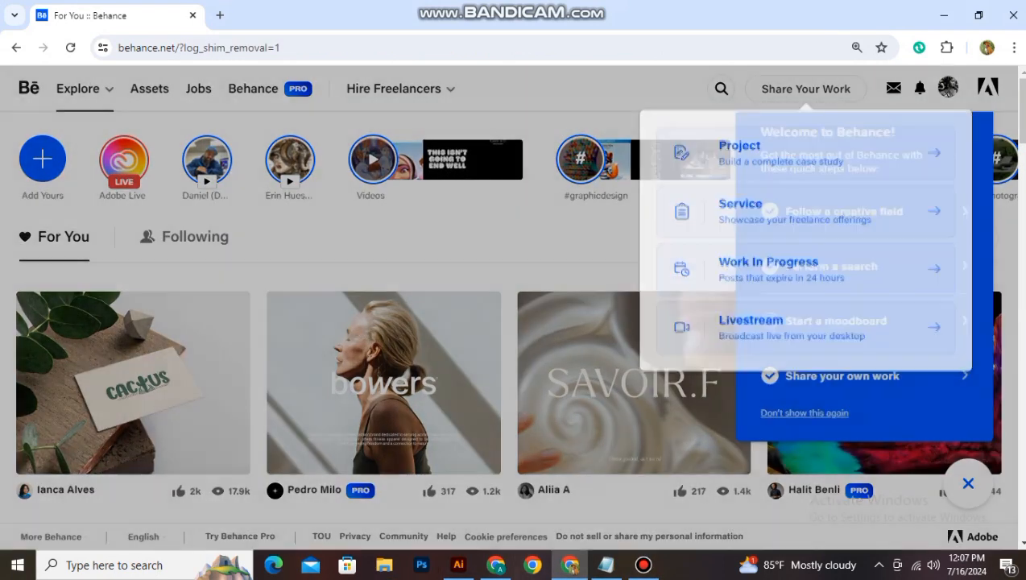